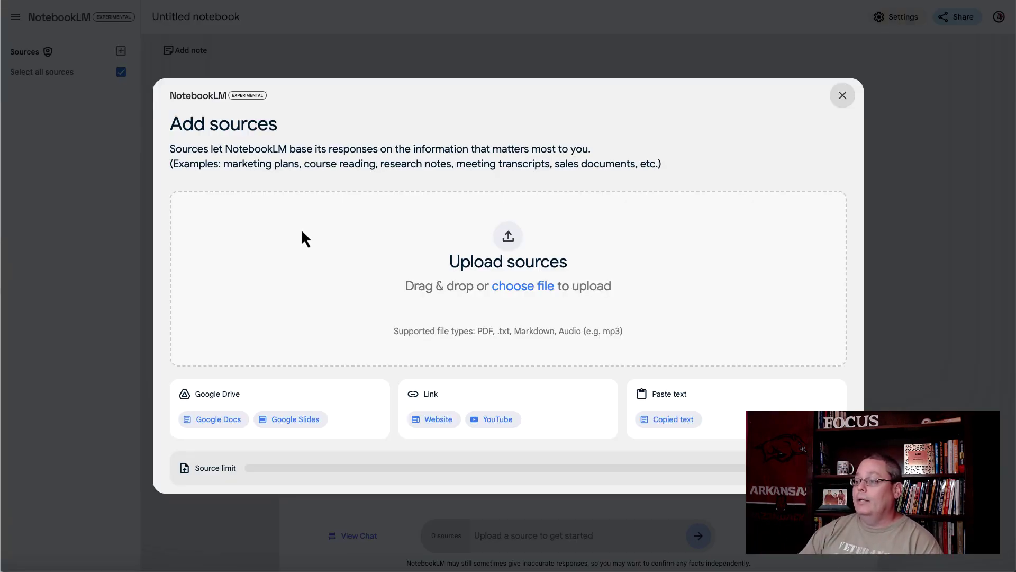
# - Choose the YouTube link option in the Add sources dialog
pyautogui.click(502, 420)
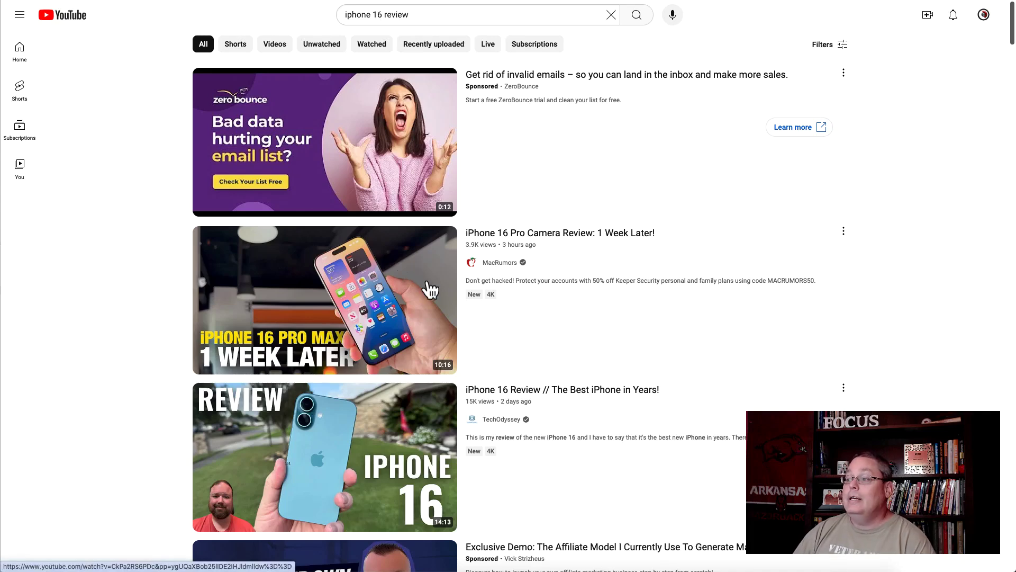
# - Scroll through the 'iphone 16 review' YouTube search results to browse the review videos
pyautogui.scroll(-2, 551, 315)
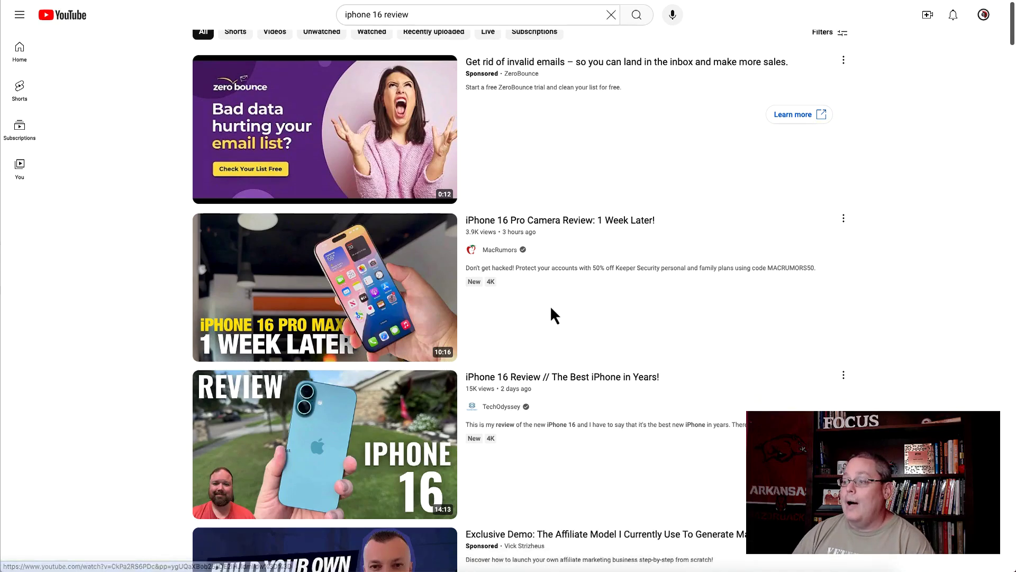
pyautogui.scroll(-2, 552, 312)
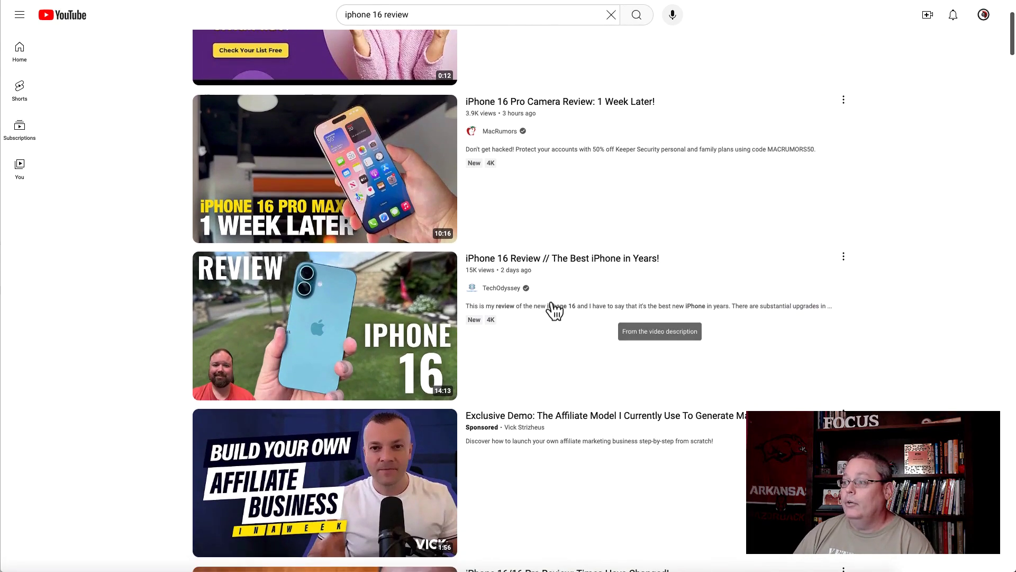
pyautogui.scroll(-2, 555, 310)
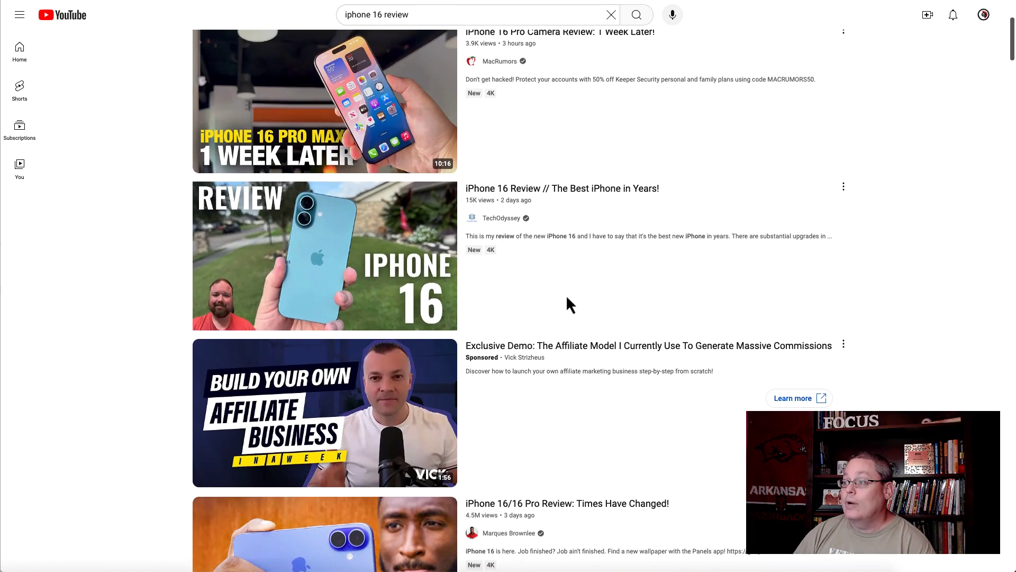
pyautogui.scroll(1, 567, 298)
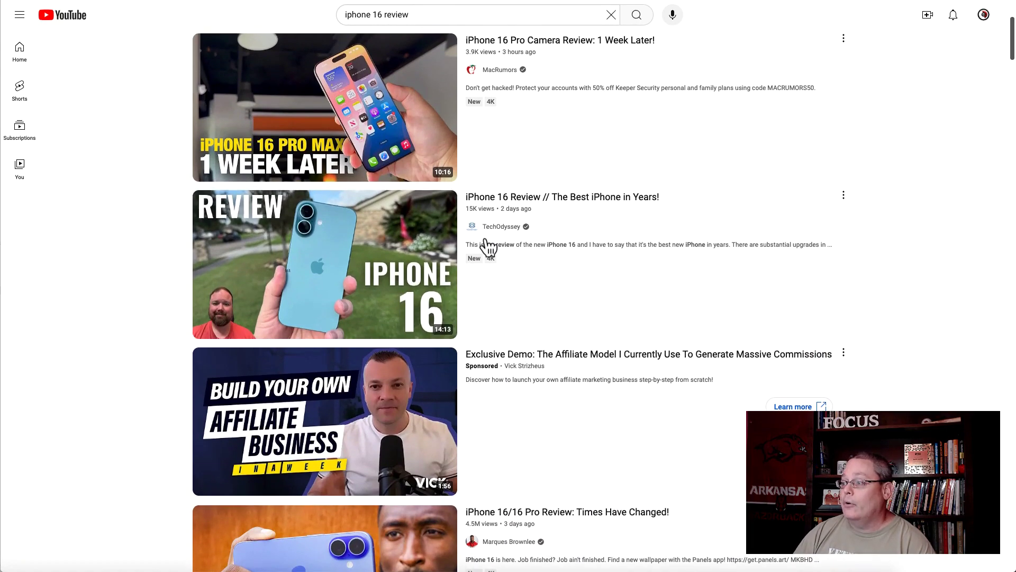
pyautogui.scroll(-5, 537, 286)
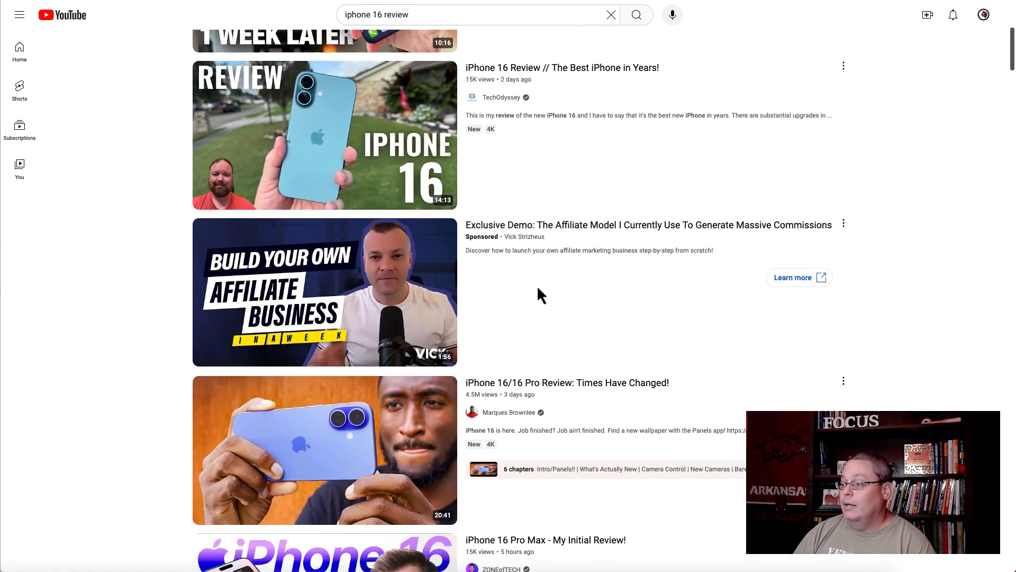
pyautogui.scroll(-2, 537, 286)
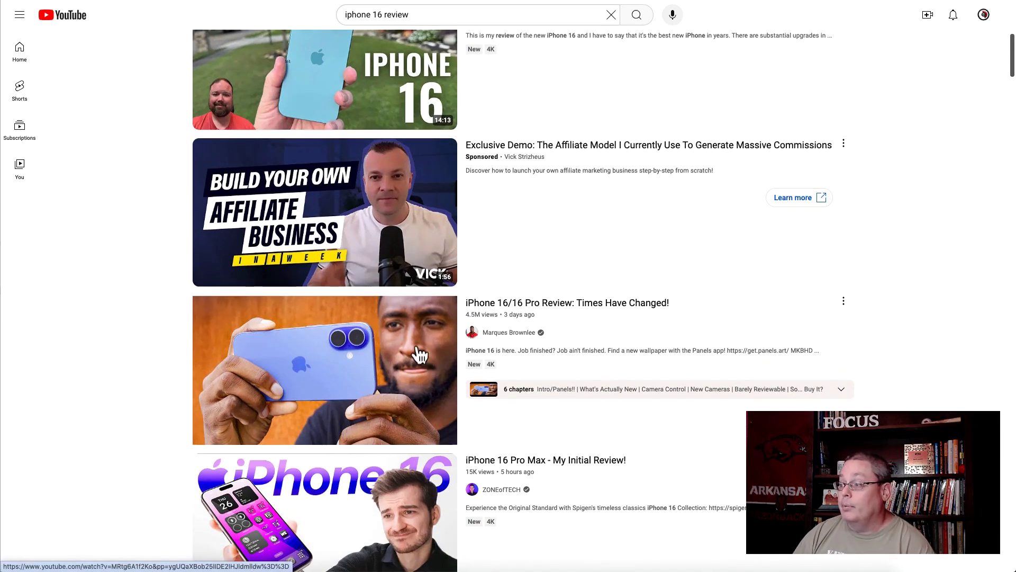
pyautogui.scroll(1, 742, 79)
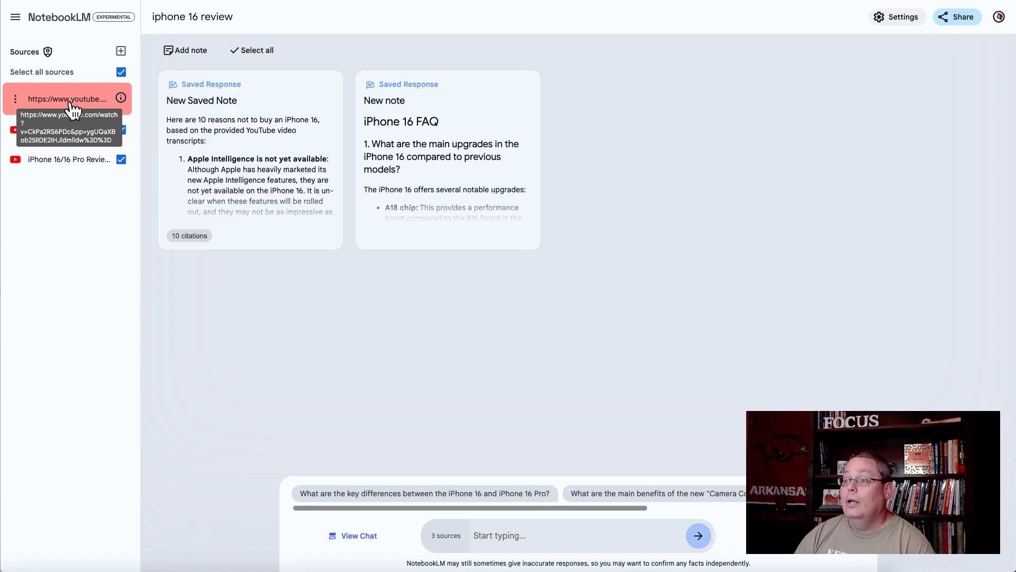
# - Read the failed YouTube source's error: the video has no transcript available
pyautogui.moveTo(122, 98)
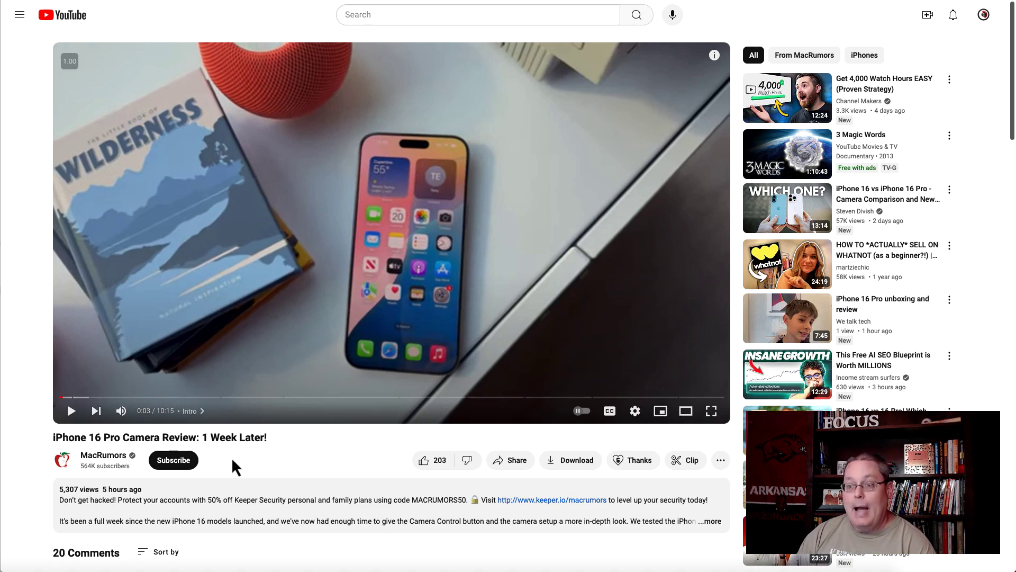
# - Copy the full transcript of 'iPhone 16 Pro Camera Review: 1 Week Later!' and return to NotebookLM
pyautogui.scroll(-6, 233, 455)
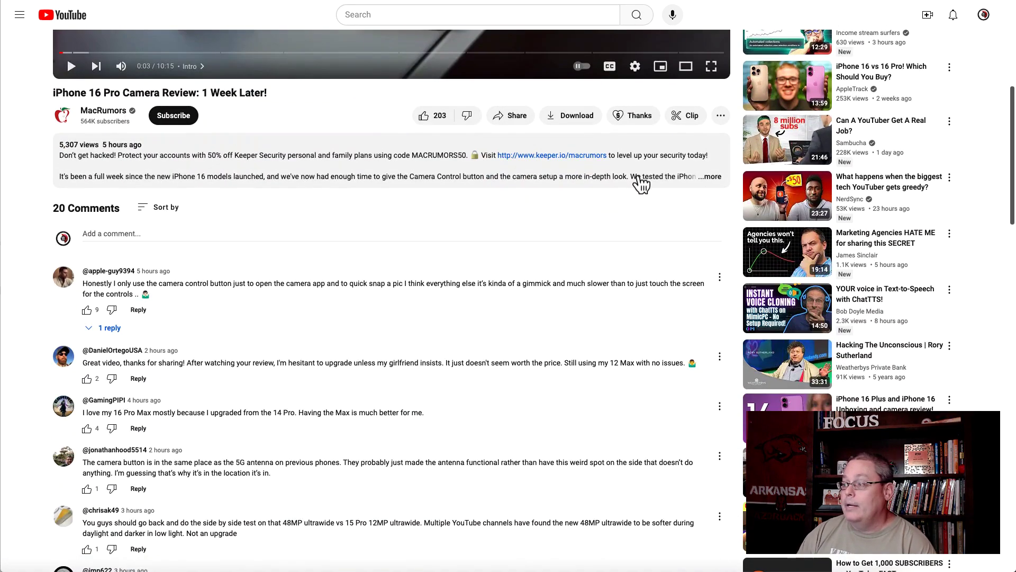
pyautogui.click(709, 176)
pyautogui.scroll(-6, 209, 423)
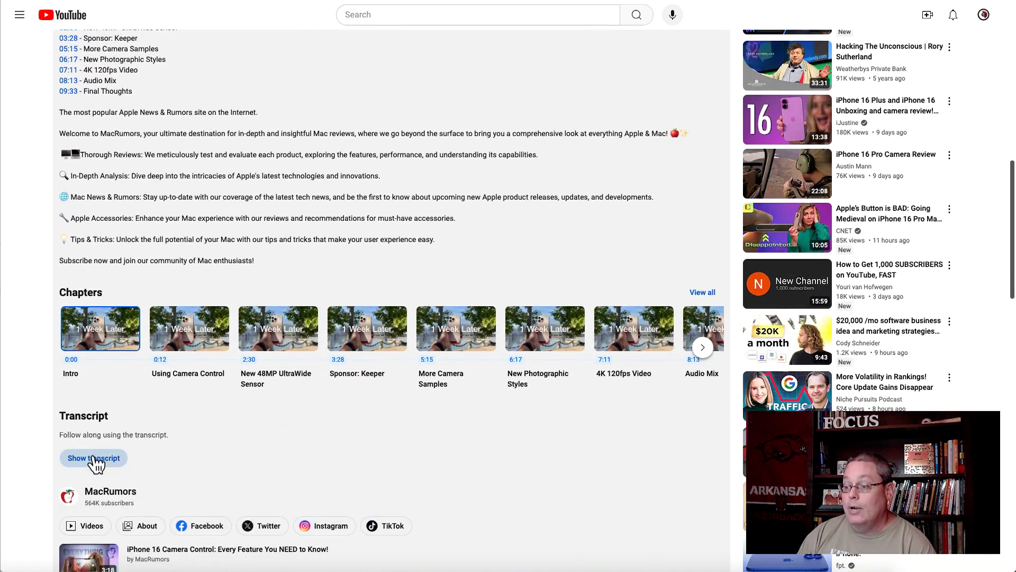
pyautogui.click(93, 456)
pyautogui.moveTo(749, 112); pyautogui.dragTo(870, 410)
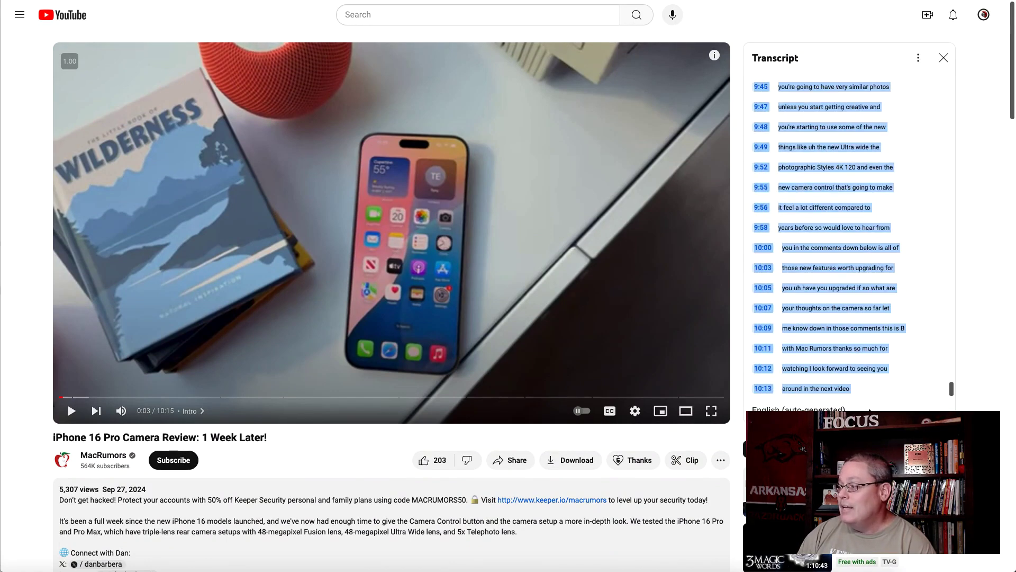
pyautogui.rightClick(815, 351)
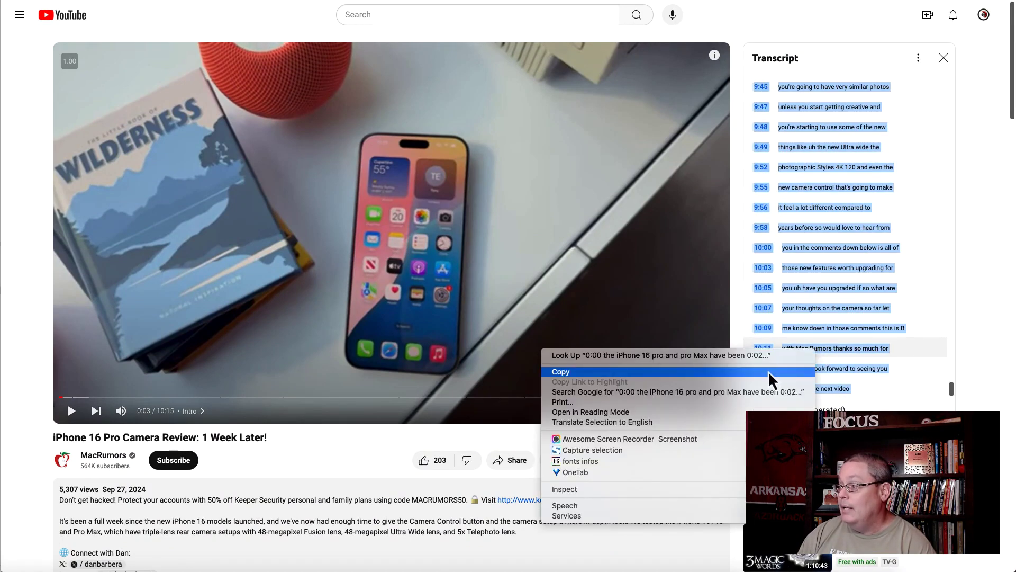
pyautogui.click(772, 371)
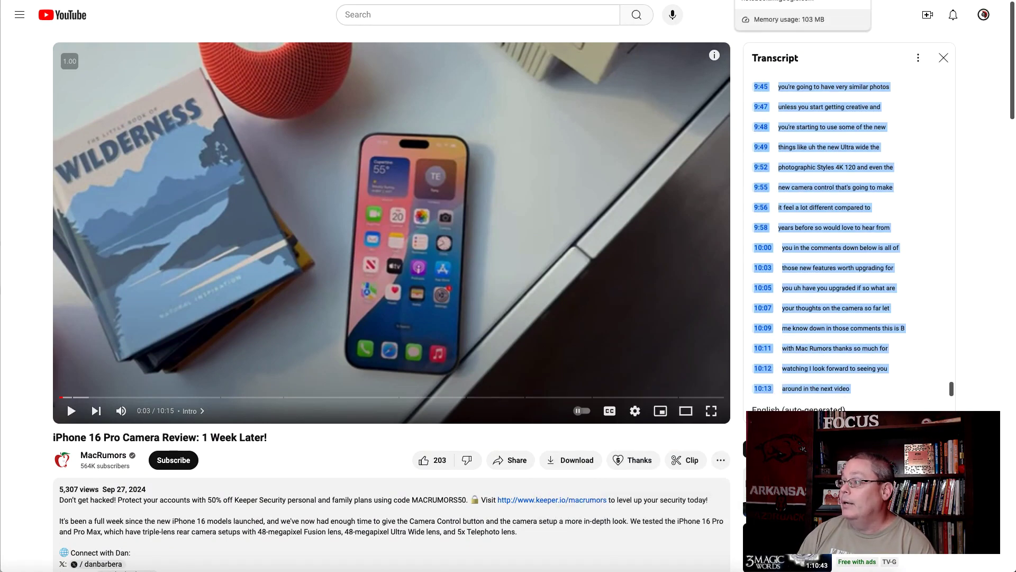
pyautogui.hotkey('ctrl', 'Tab')
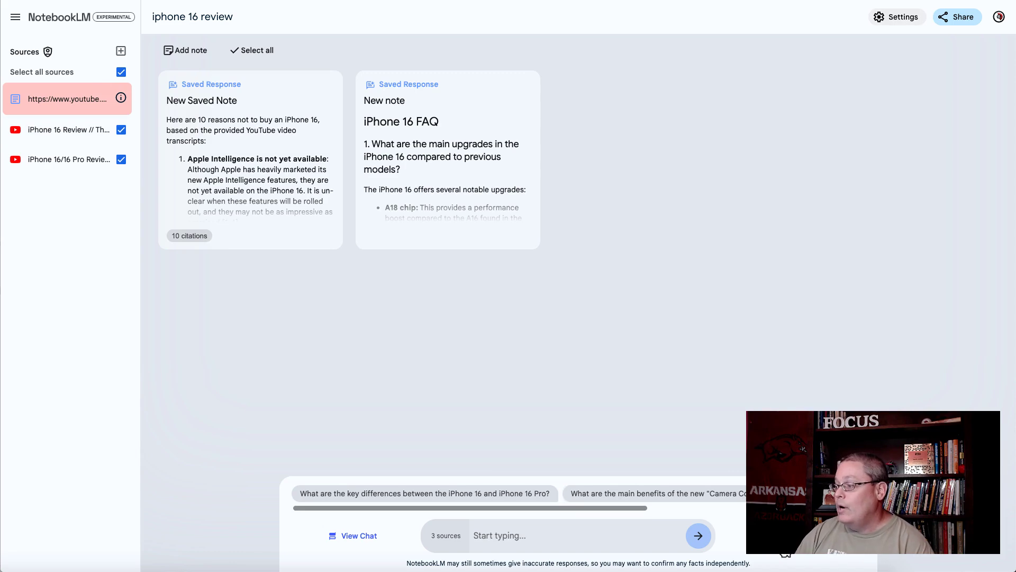
# - Paste the copied transcript into the 'iphone 16 review' notebook as a Copied text source
pyautogui.click(789, 537)
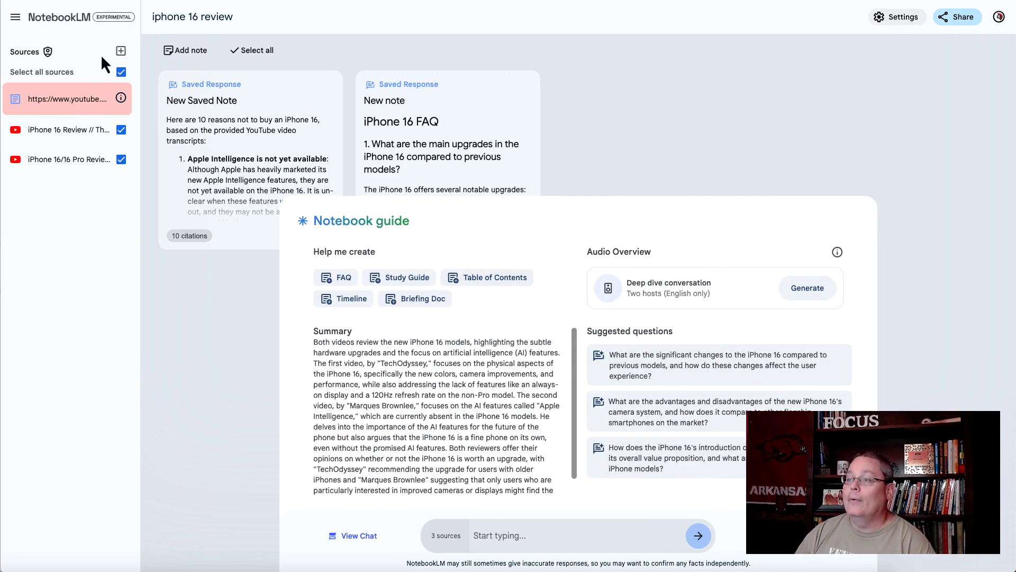
pyautogui.click(120, 51)
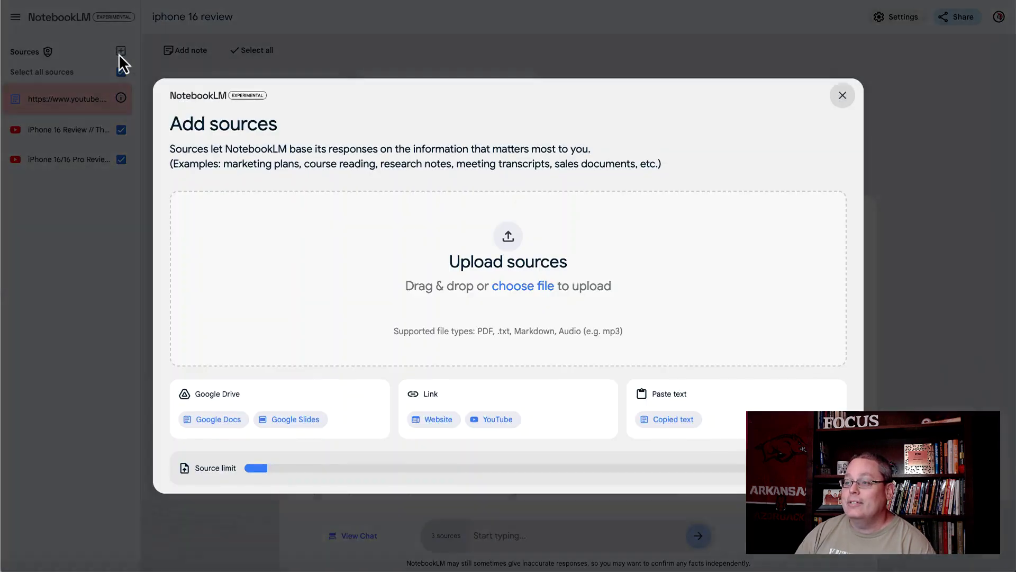
pyautogui.click(680, 421)
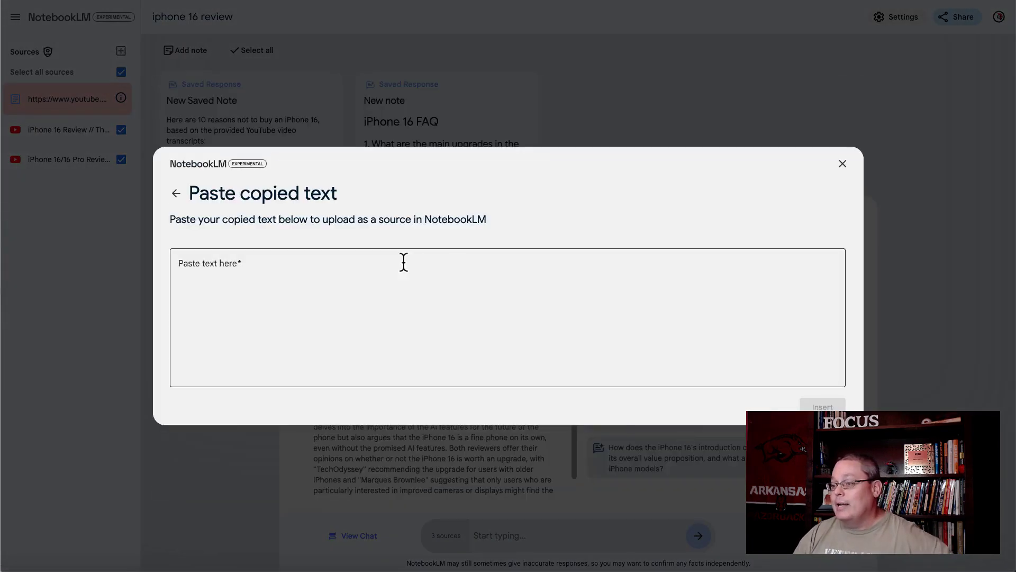
pyautogui.click(290, 269)
pyautogui.press('super+v')
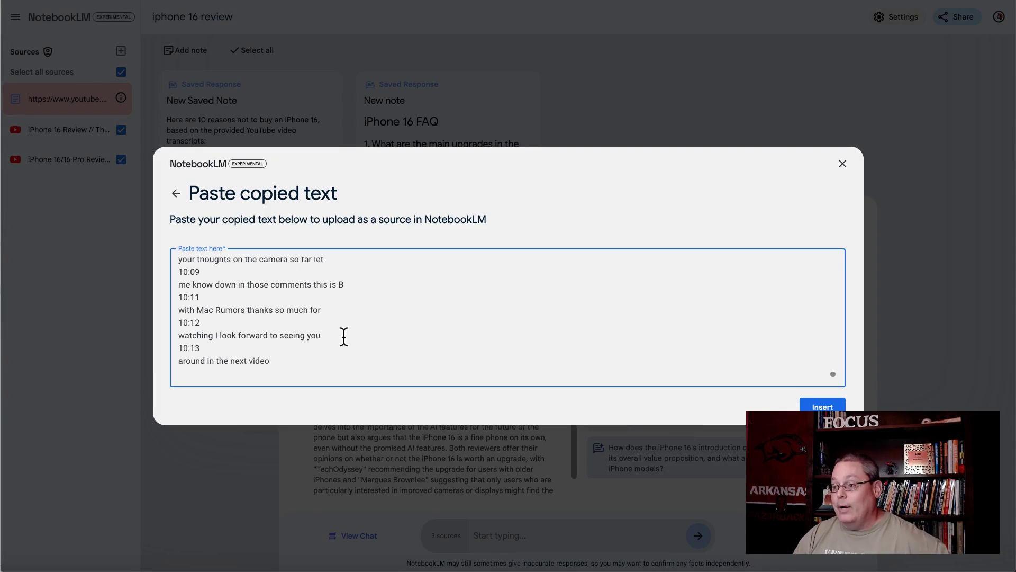
pyautogui.scroll(20, 344, 336)
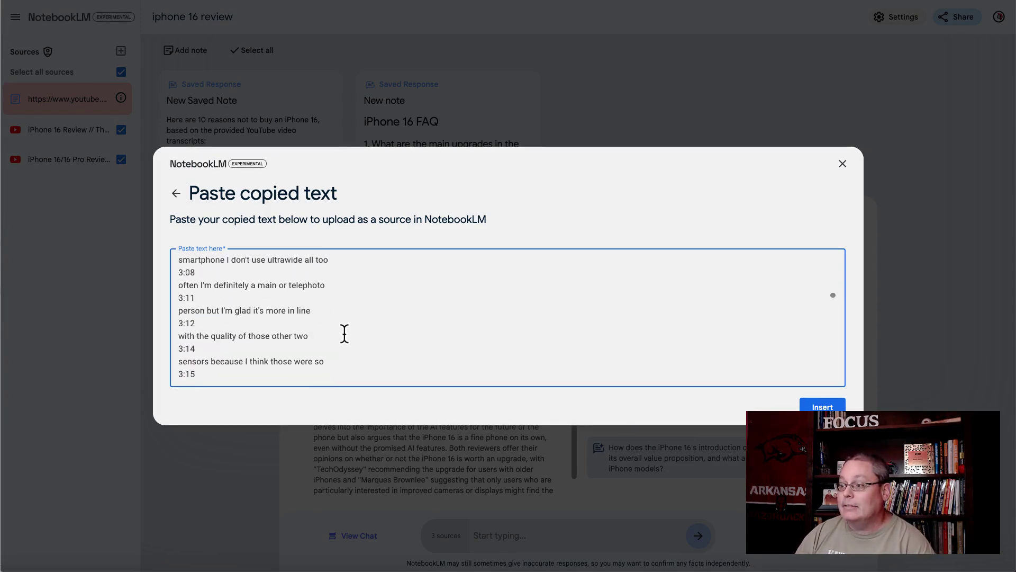
pyautogui.scroll(15, 344, 334)
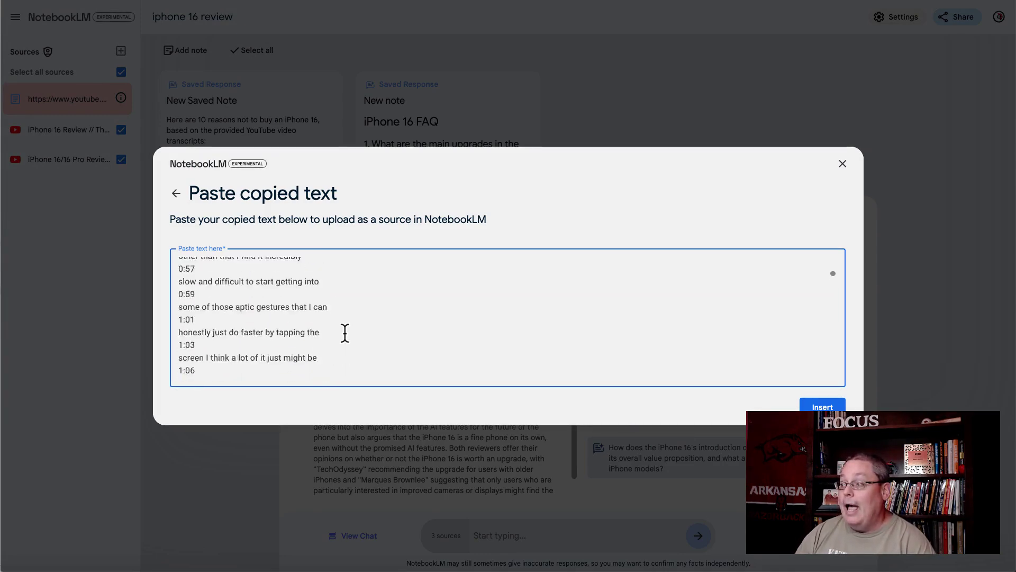
pyautogui.click(822, 405)
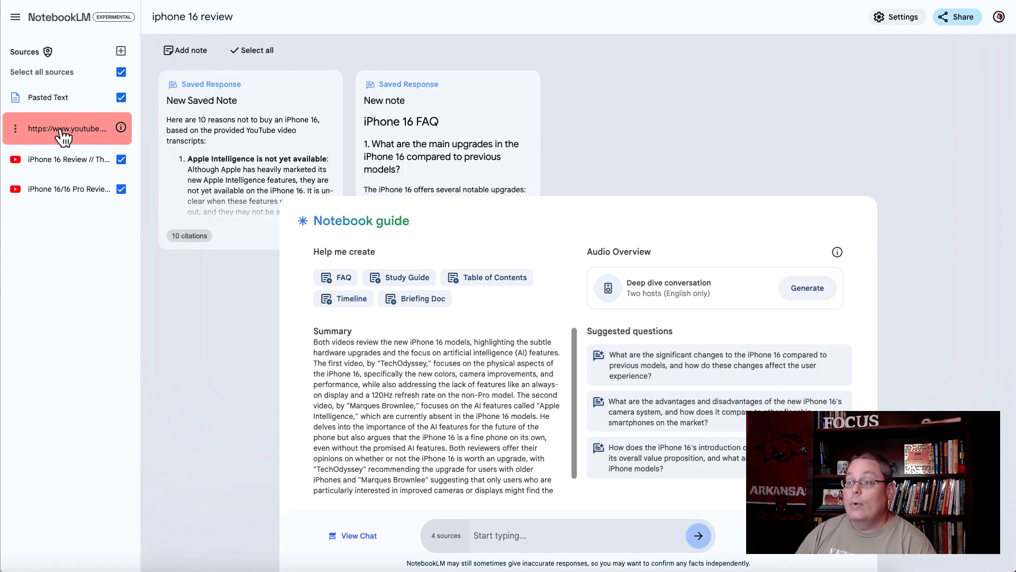
# - Delete the failed YouTube source, then open the Pasted Text source's guide with summary and topics
pyautogui.click(15, 129)
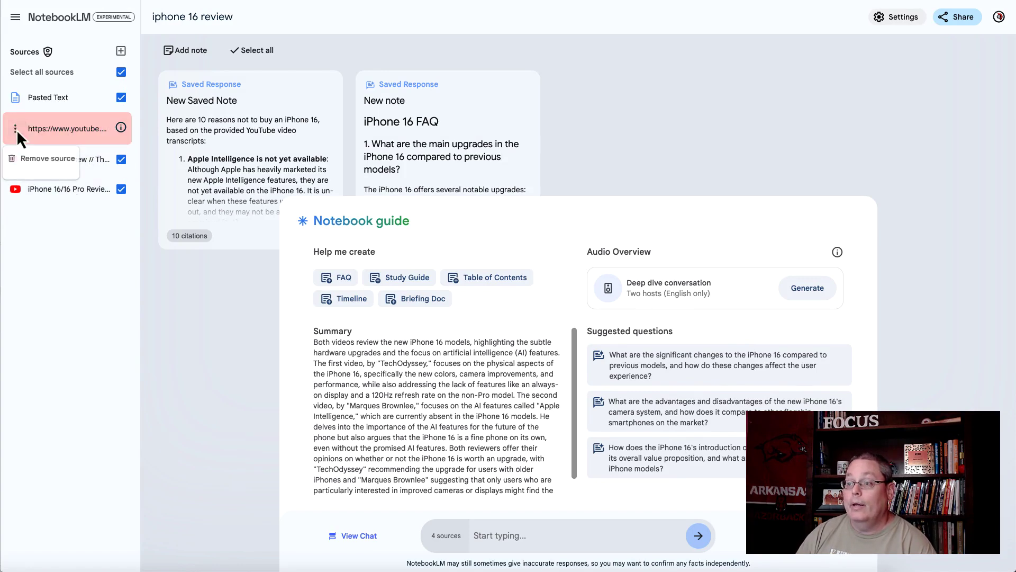
pyautogui.click(33, 158)
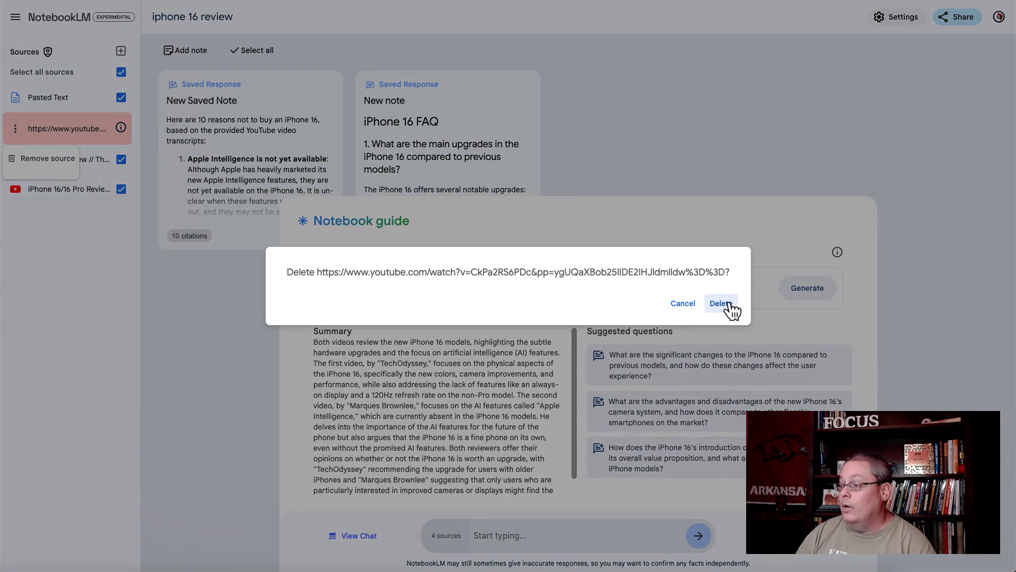
pyautogui.click(729, 304)
pyautogui.click(59, 98)
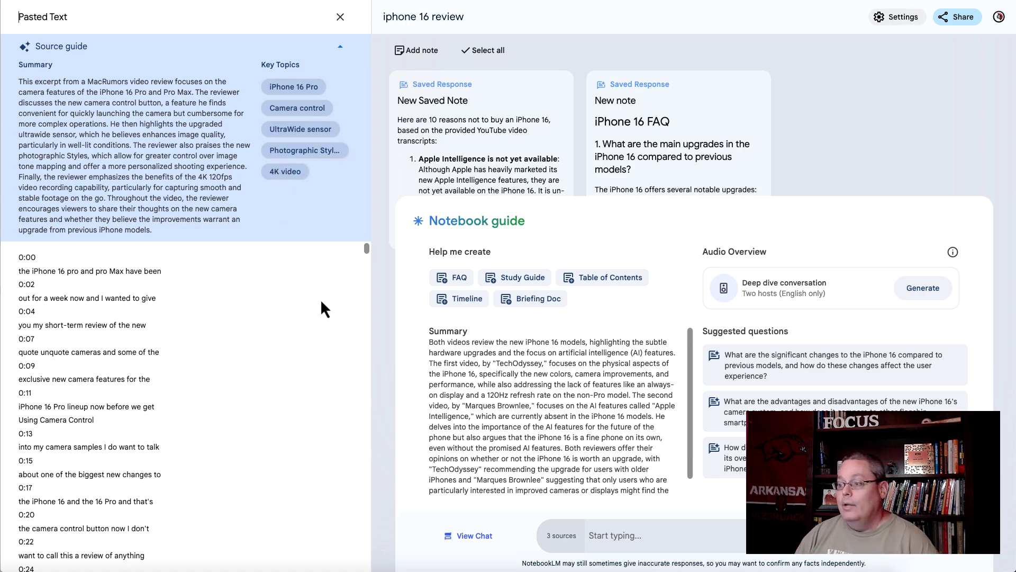
# - Close the Pasted Text source to return to the notebook with three sources
pyautogui.scroll(-20, 366, 254)
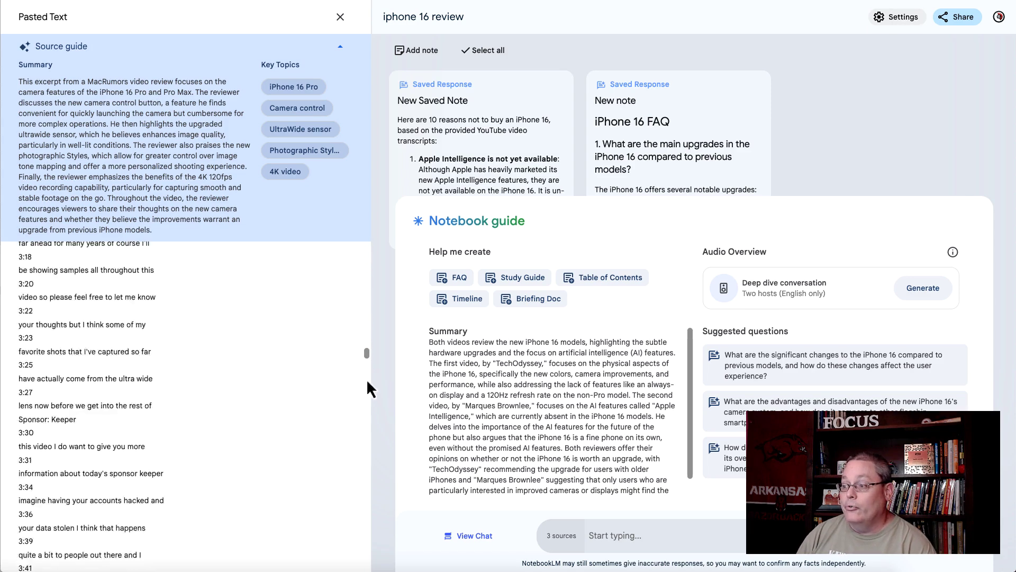
pyautogui.scroll(20, 363, 291)
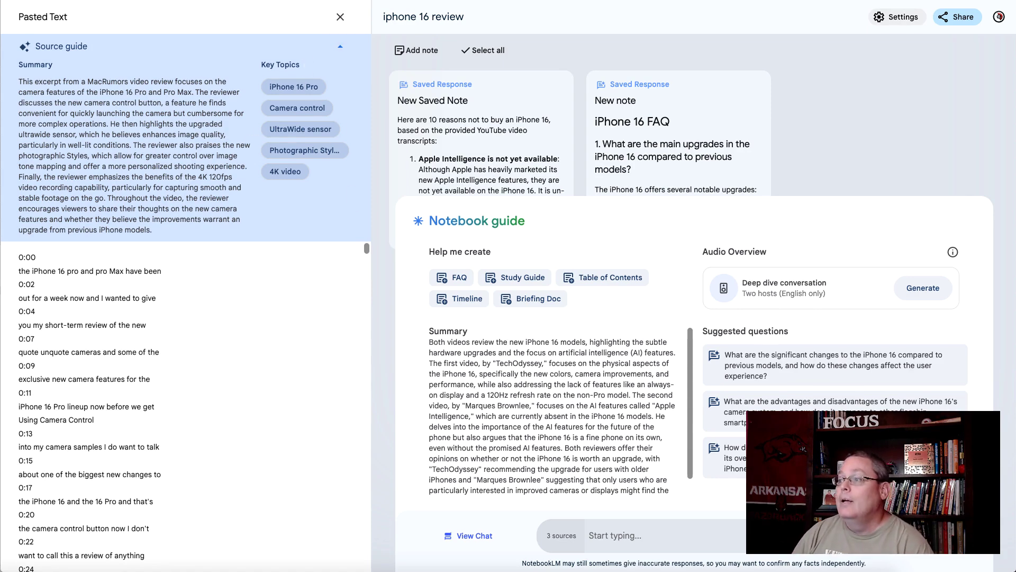
pyautogui.click(340, 17)
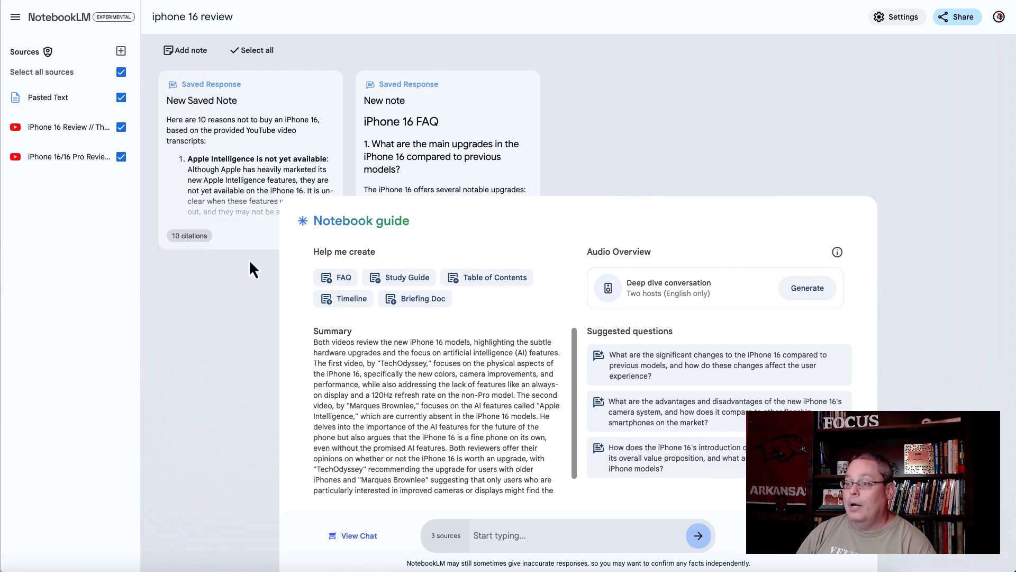
pyautogui.click(66, 129)
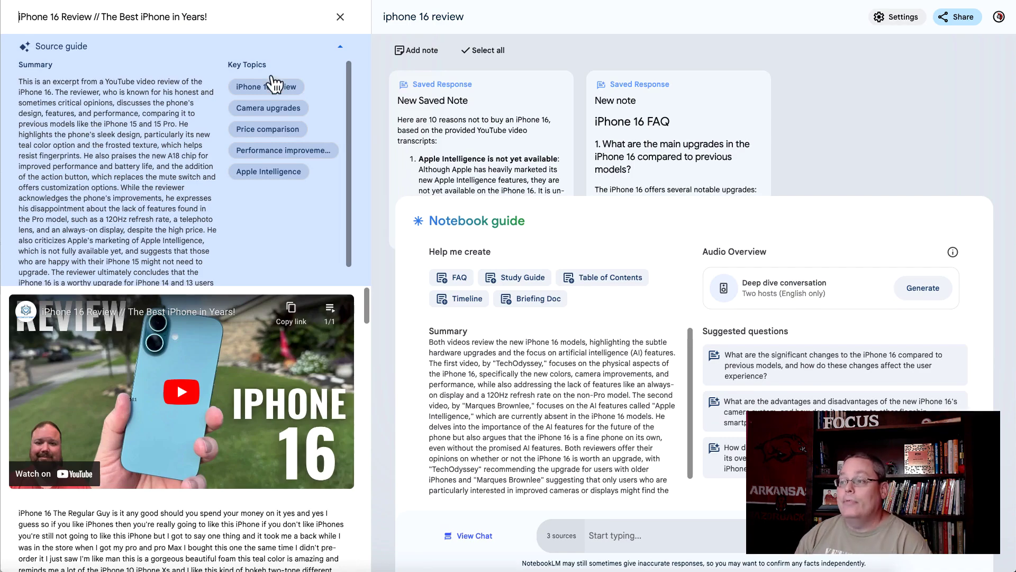
pyautogui.scroll(-10, 189, 450)
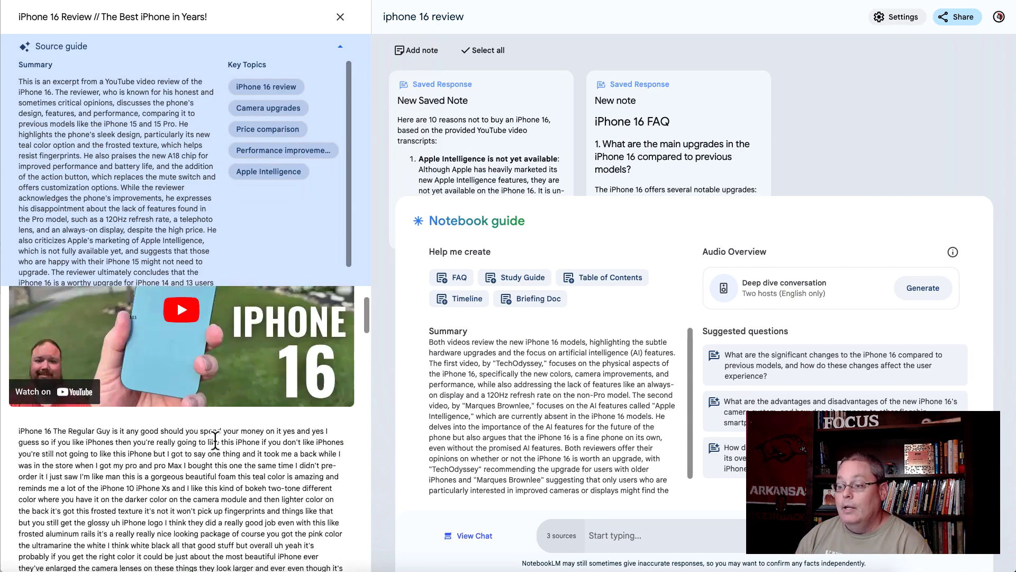
pyautogui.scroll(-15, 190, 450)
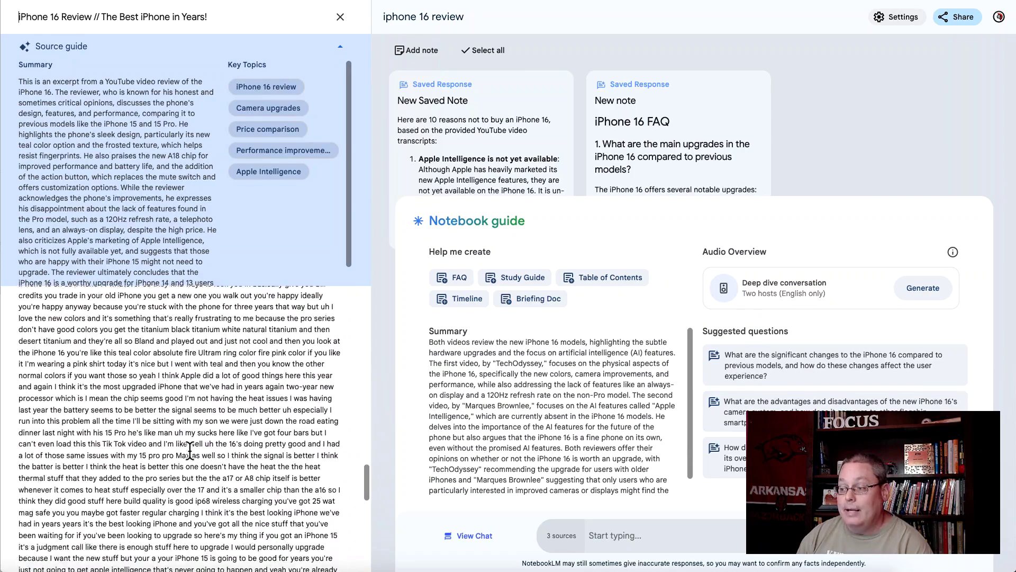
pyautogui.scroll(20, 189, 451)
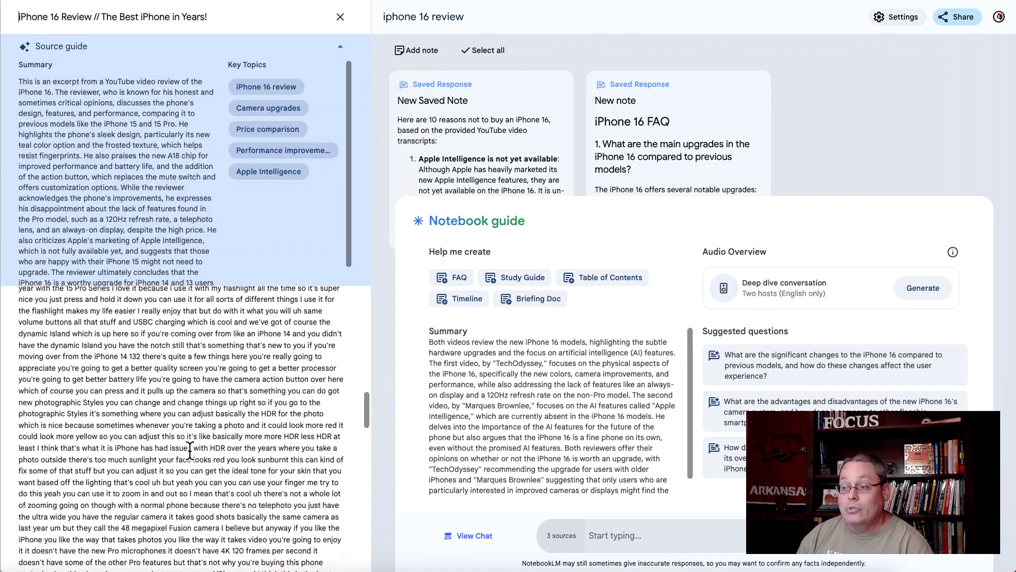
pyautogui.scroll(3, 190, 454)
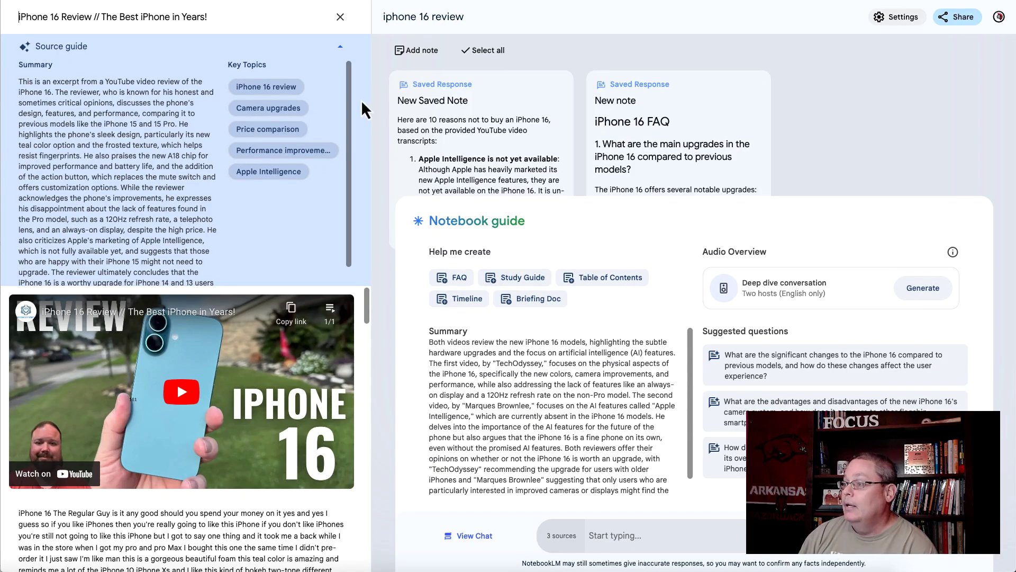
pyautogui.click(341, 17)
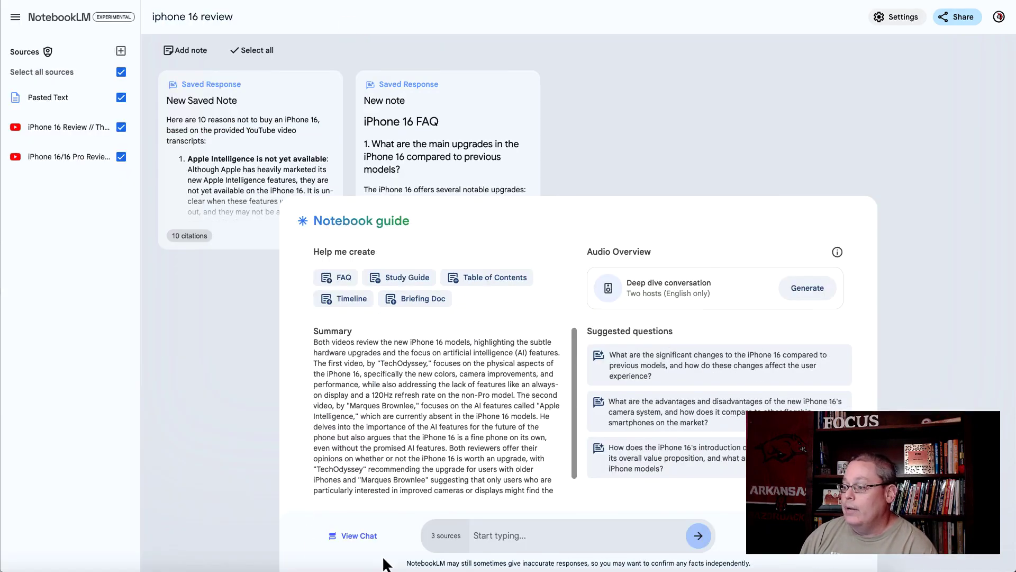
# - Reopen the top 10 reasons chat answer and view the transcript passage behind citation 2
pyautogui.click(360, 535)
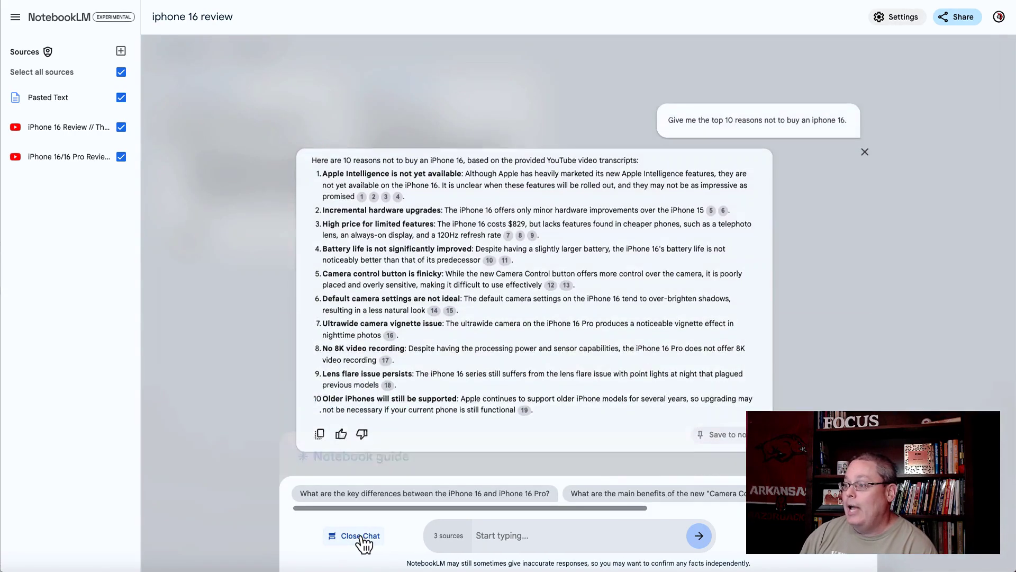
pyautogui.moveTo(666, 117); pyautogui.dragTo(846, 121)
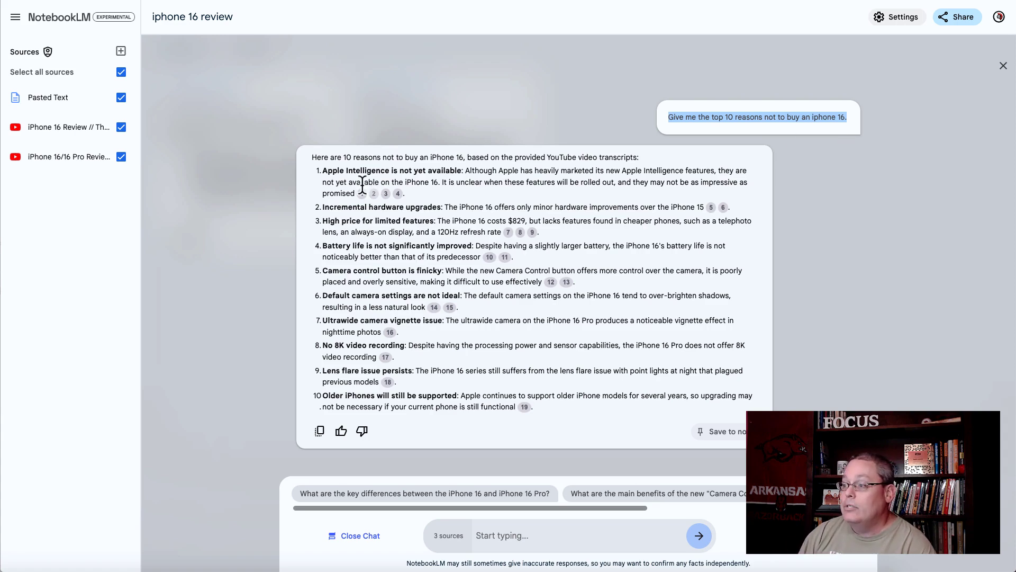
pyautogui.moveTo(363, 196)
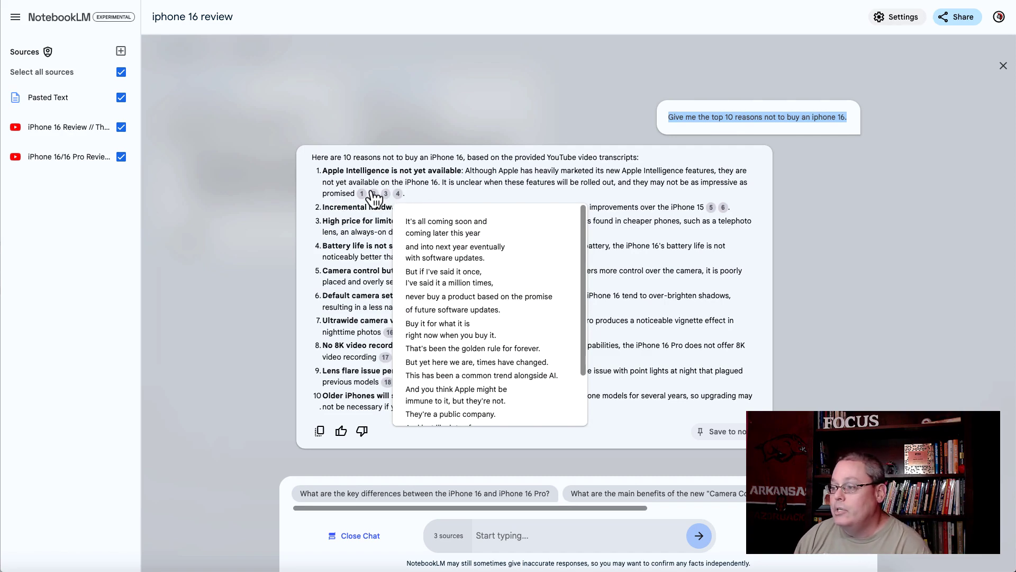
pyautogui.click(373, 193)
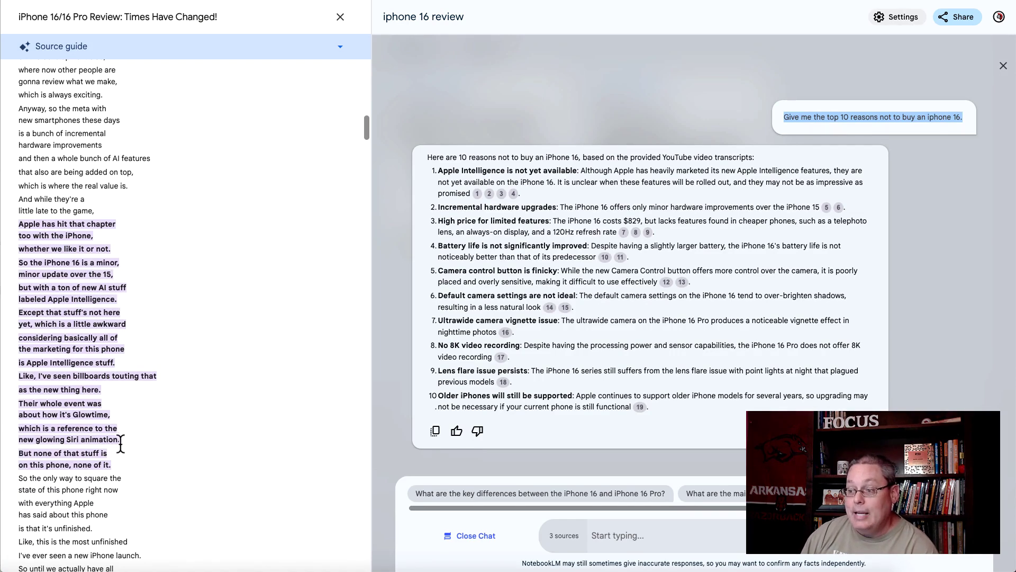
pyautogui.moveTo(111, 466); pyautogui.dragTo(17, 456)
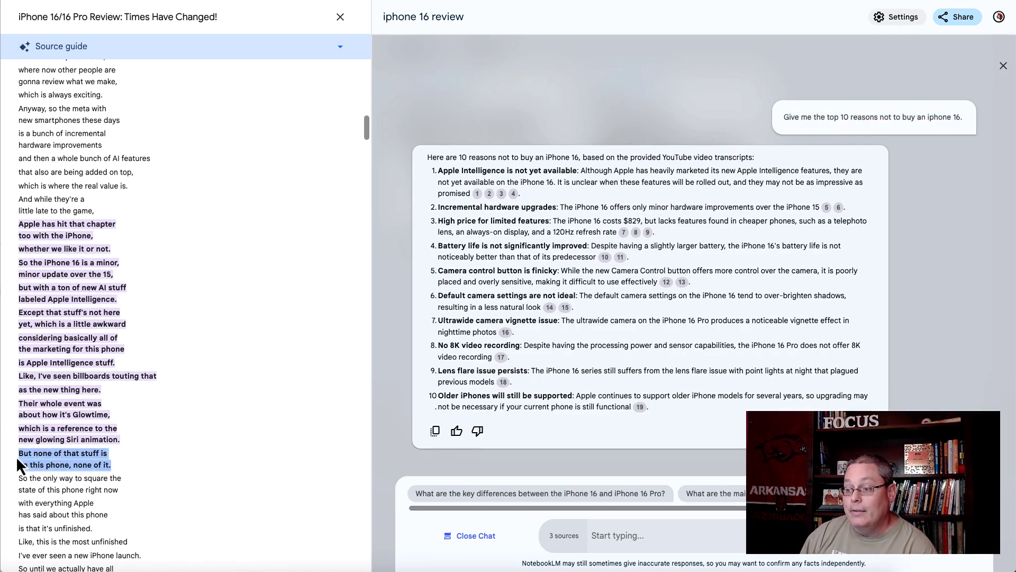
pyautogui.click(150, 460)
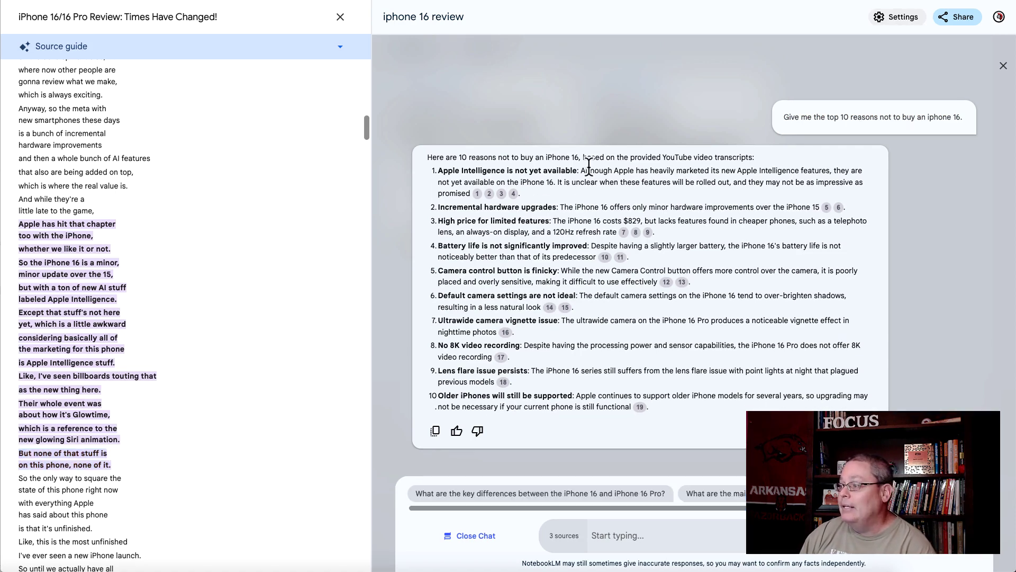
pyautogui.moveTo(438, 170); pyautogui.dragTo(581, 170)
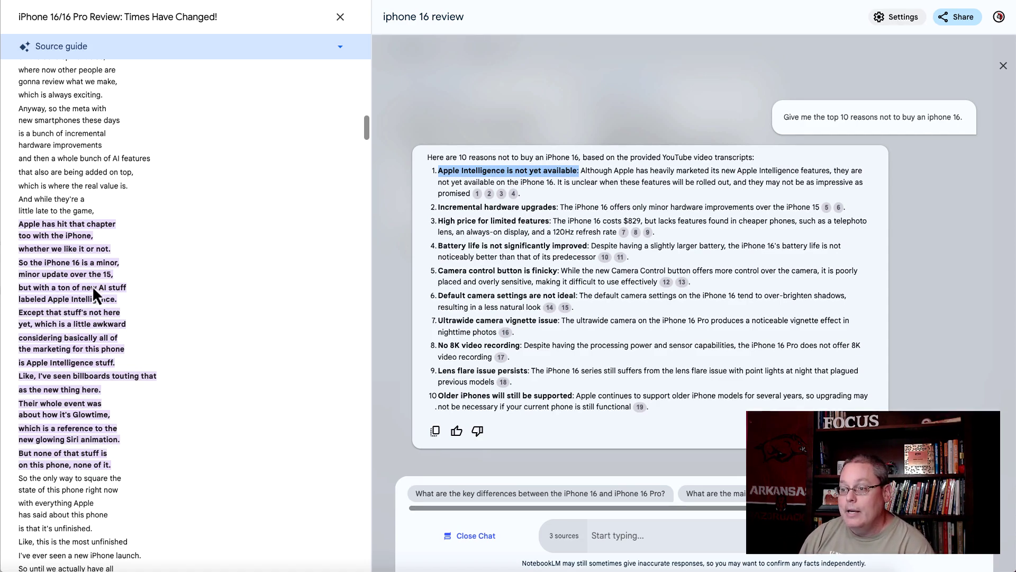
pyautogui.moveTo(367, 128); pyautogui.dragTo(370, 65)
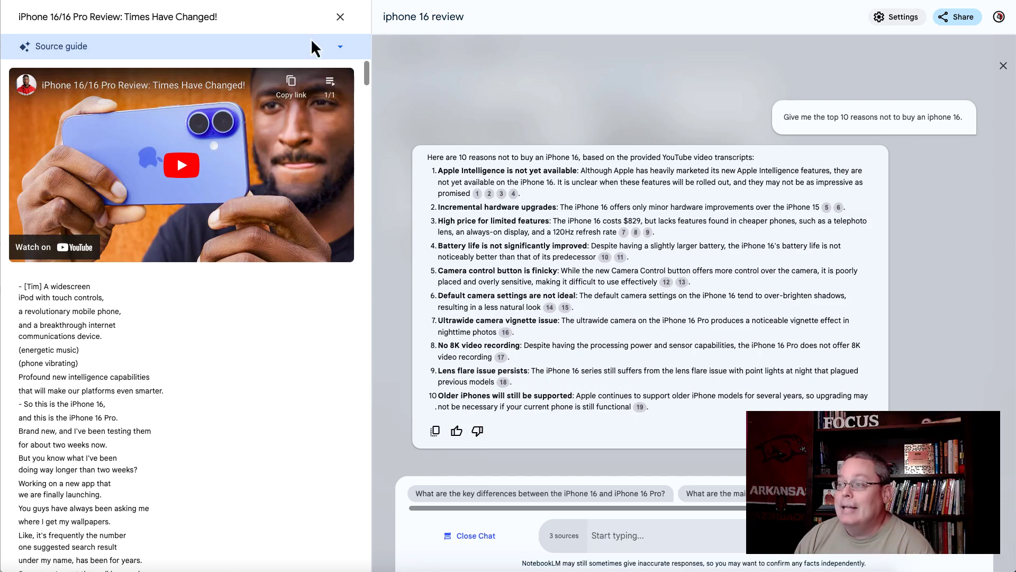
# - Expand the Source guide of 'iPhone 16/16 Pro Review: Times Have Changed!' to show its summary and key topics
pyautogui.click(341, 46)
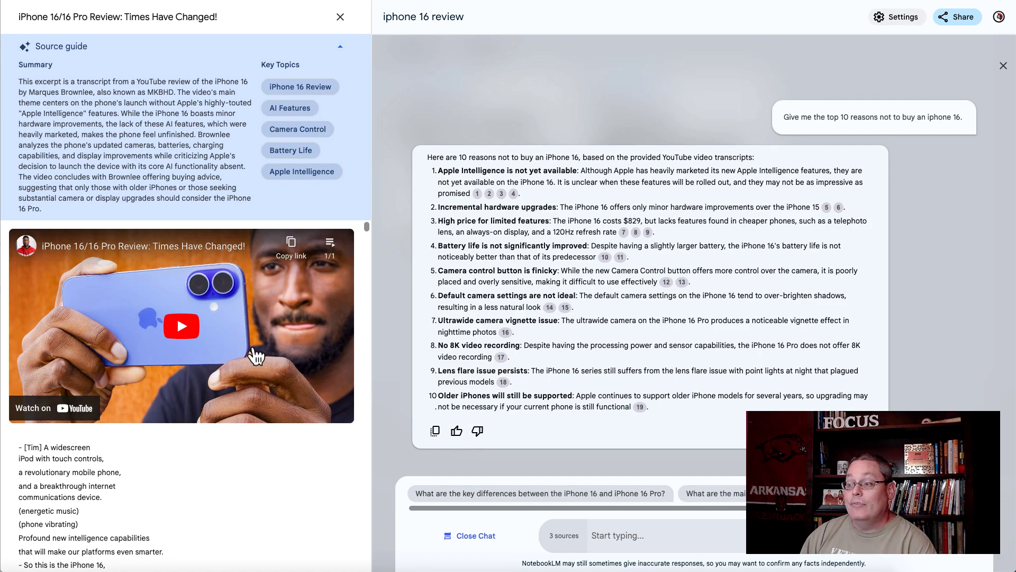
pyautogui.scroll(-5, 154, 500)
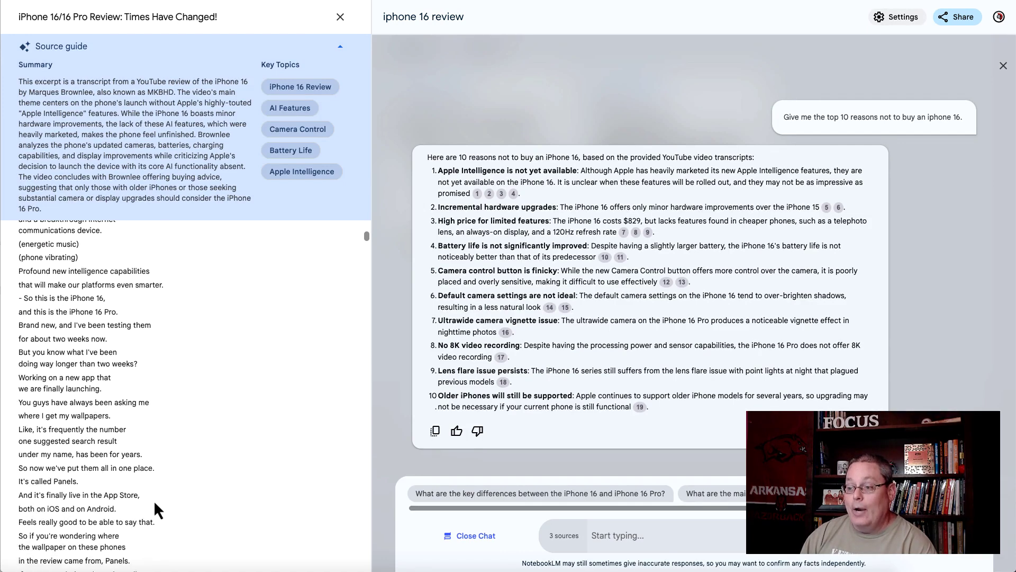
pyautogui.scroll(5, 154, 499)
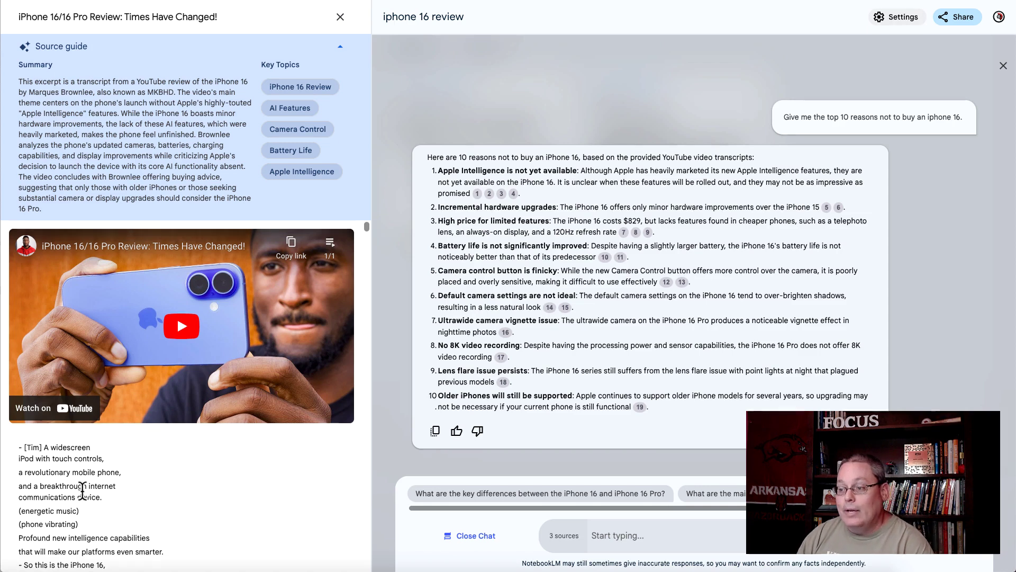
pyautogui.scroll(-10, 200, 420)
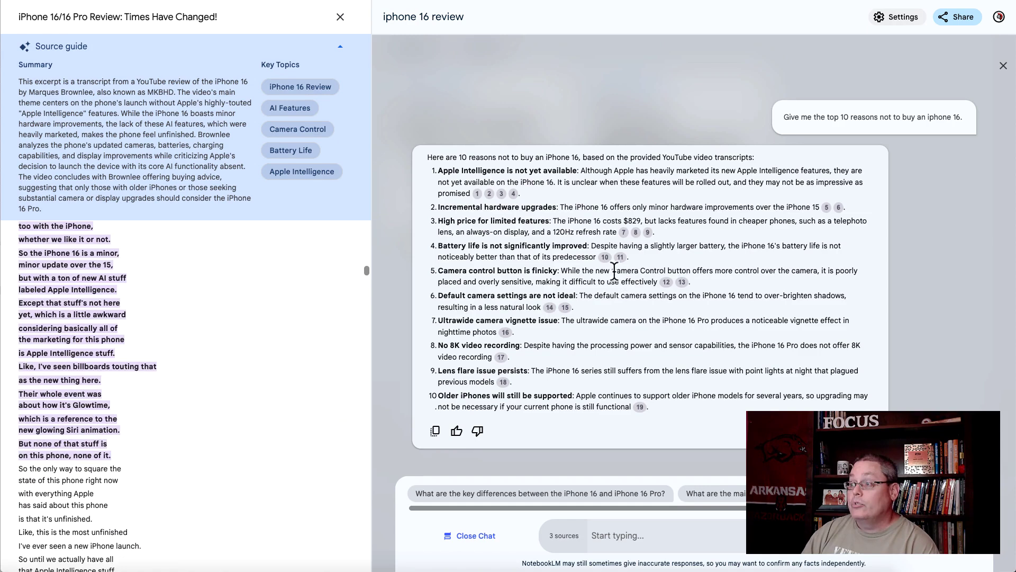
pyautogui.tripleClick(823, 117)
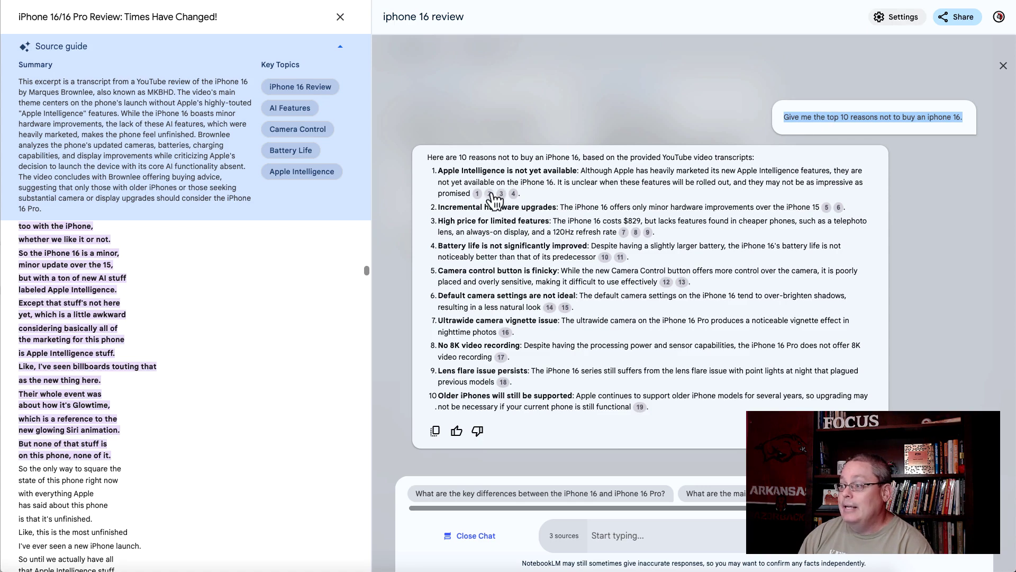
pyautogui.moveTo(495, 200)
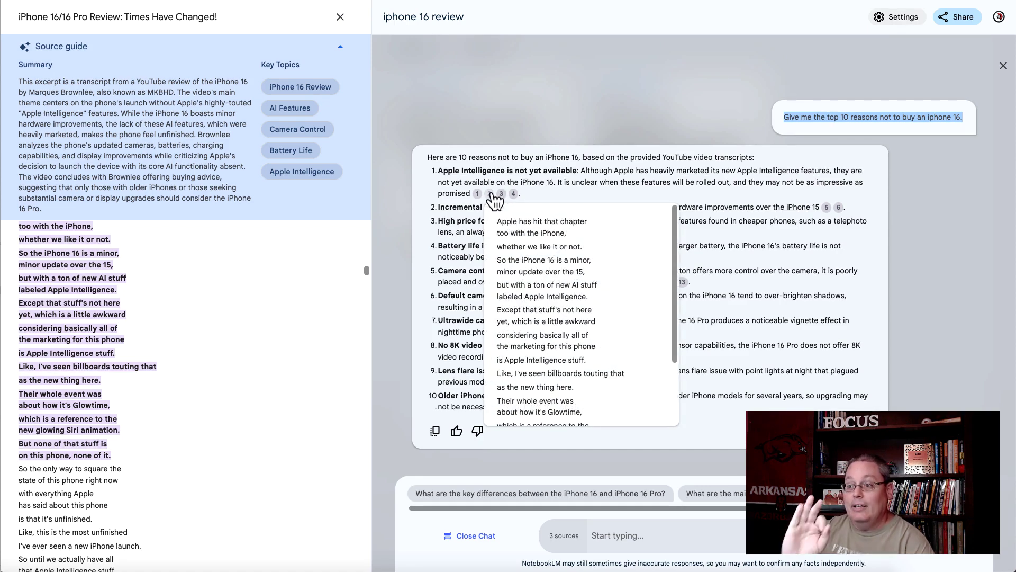
pyautogui.scroll(2, 202, 368)
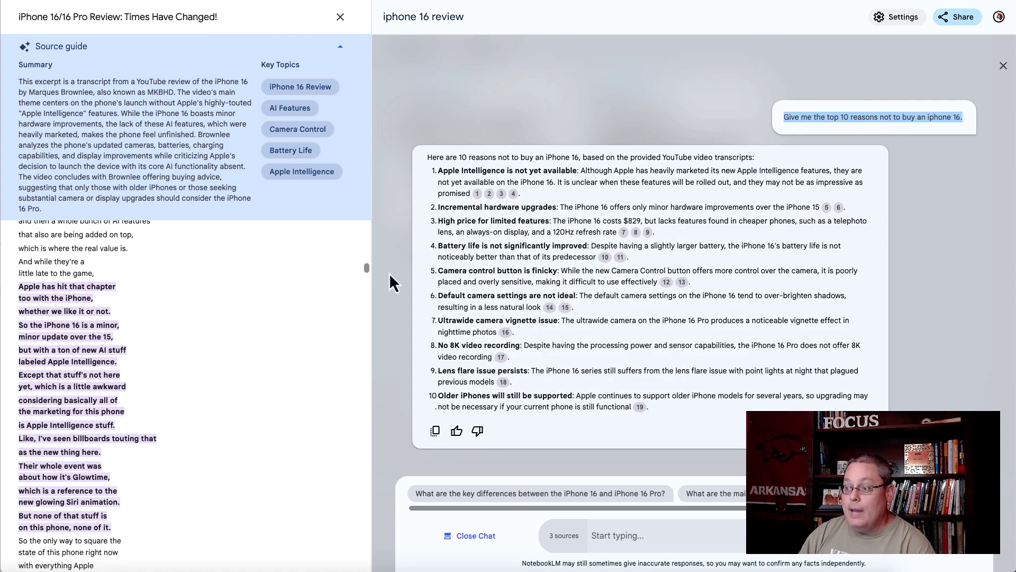
pyautogui.moveTo(367, 267); pyautogui.dragTo(364, 230)
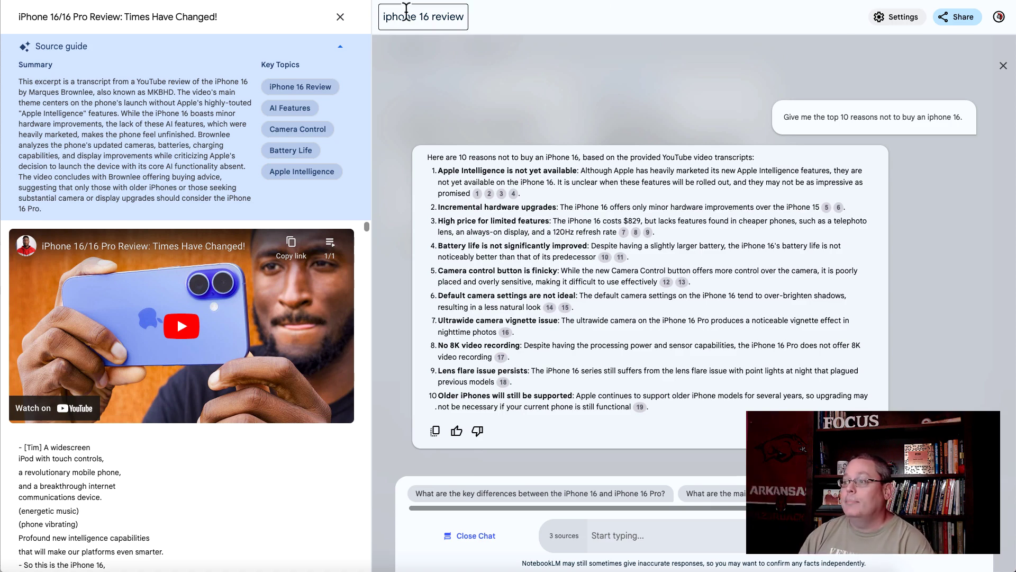
# - Glance at the Pasted Text source, then reopen the 'iPhone 16/16 Pro Review' source
pyautogui.click(344, 18)
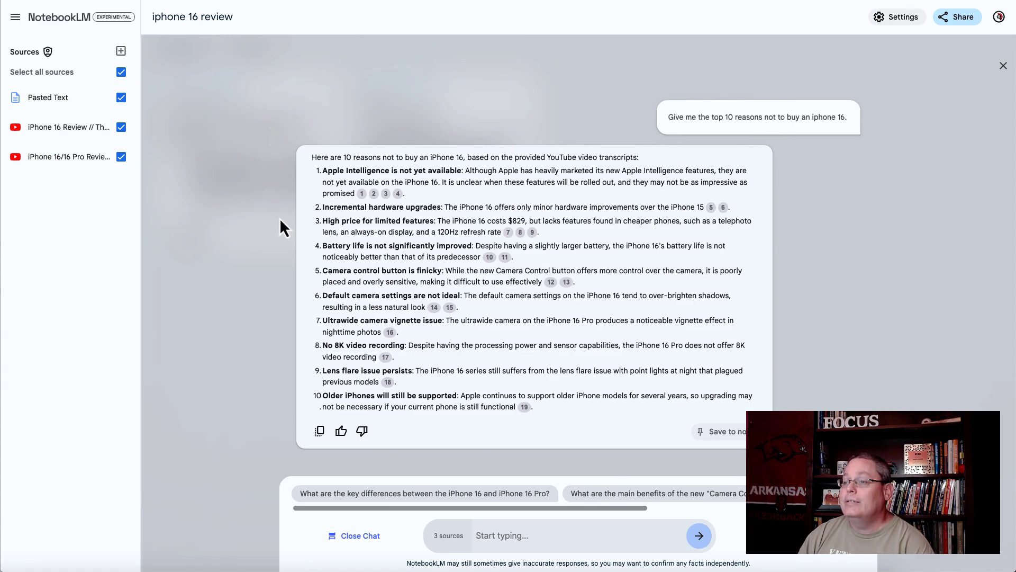
pyautogui.click(51, 110)
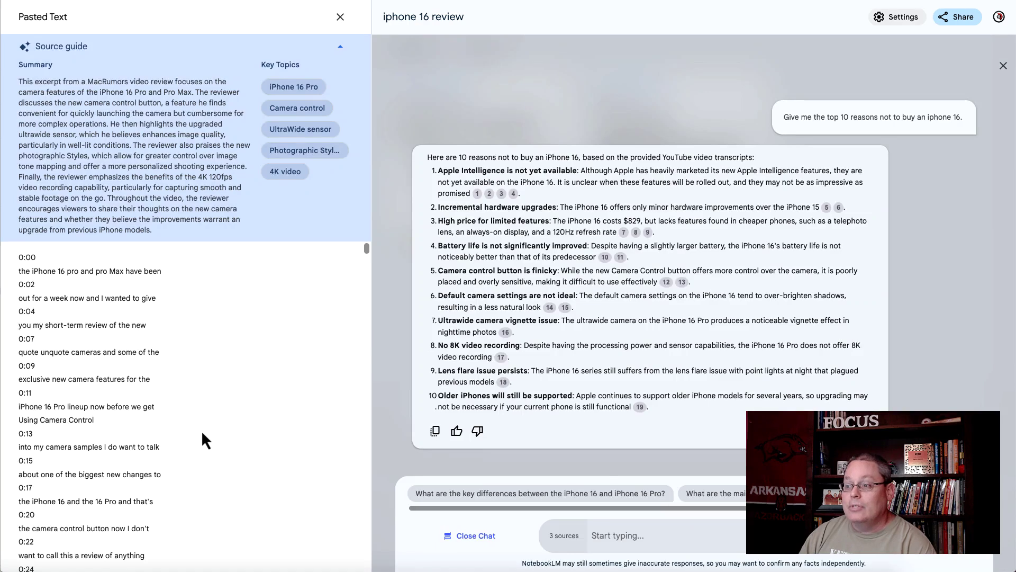
pyautogui.click(340, 17)
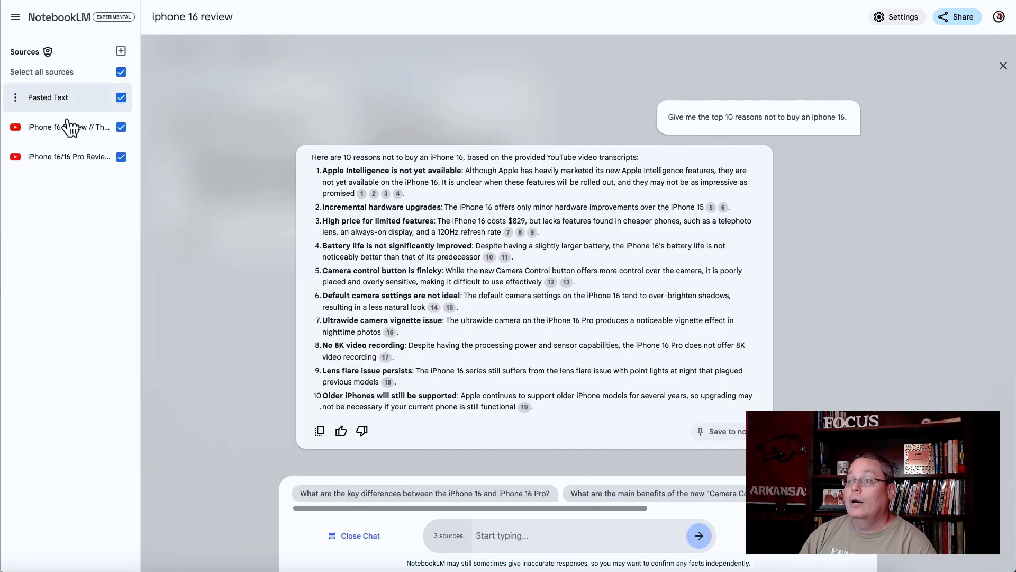
pyautogui.click(63, 158)
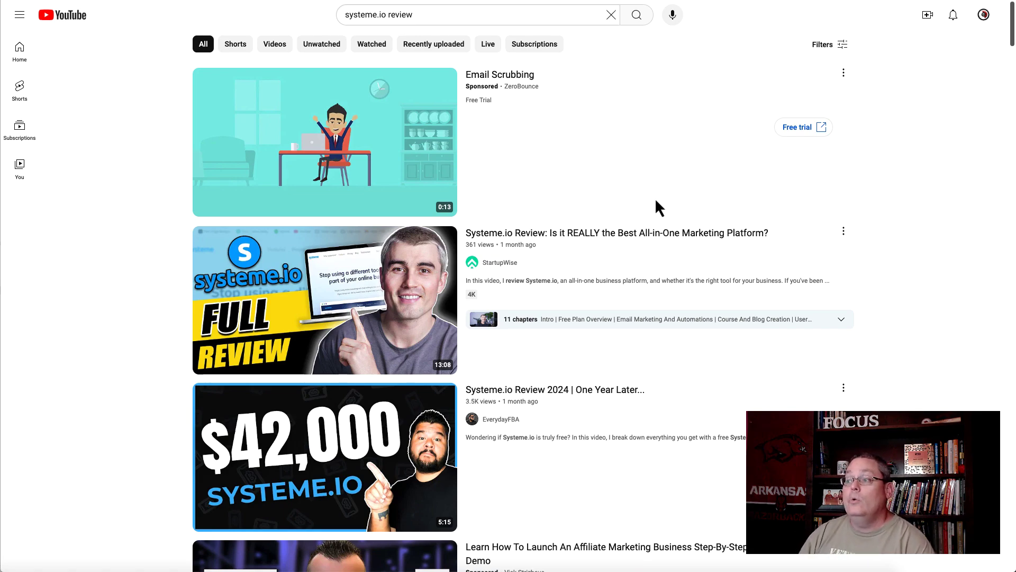
# - Scroll down through the YouTube 'systeme.io review' search results
pyautogui.scroll(-2, 656, 202)
pyautogui.scroll(-2, 656, 200)
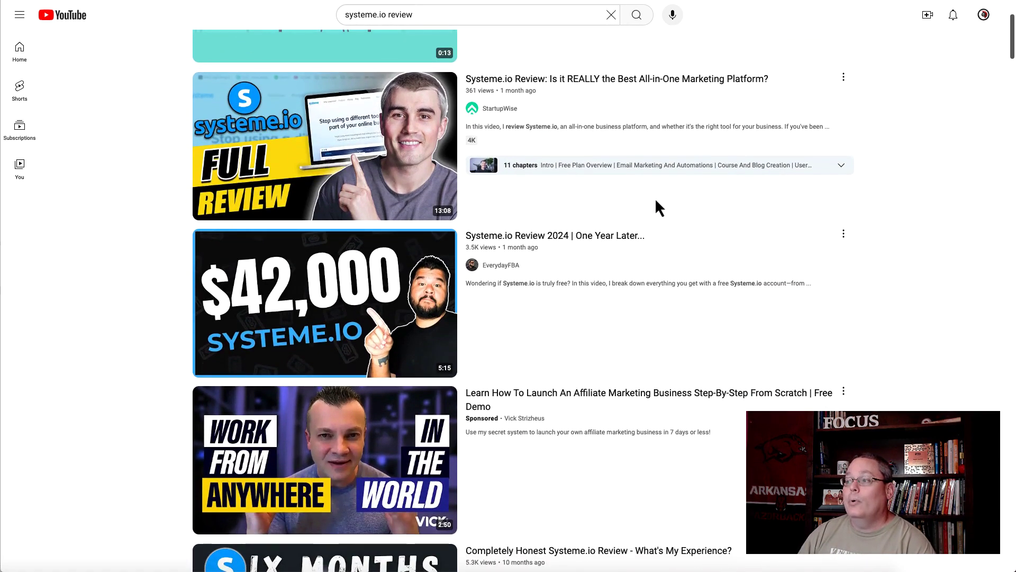
pyautogui.scroll(-1, 656, 200)
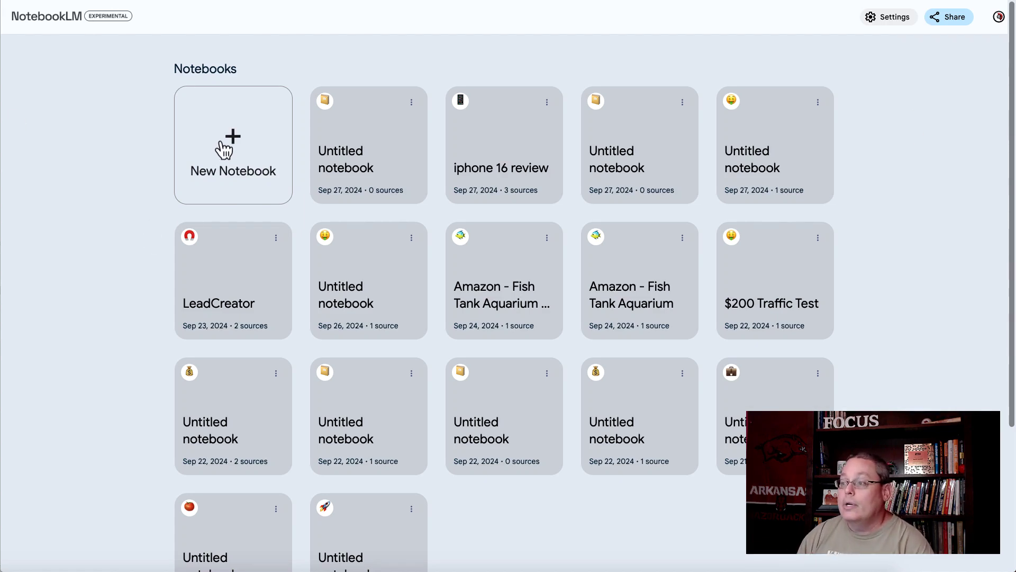
# - Create a new notebook with the first YouTube 'Systeme.io Review' video link as its source
pyautogui.click(236, 139)
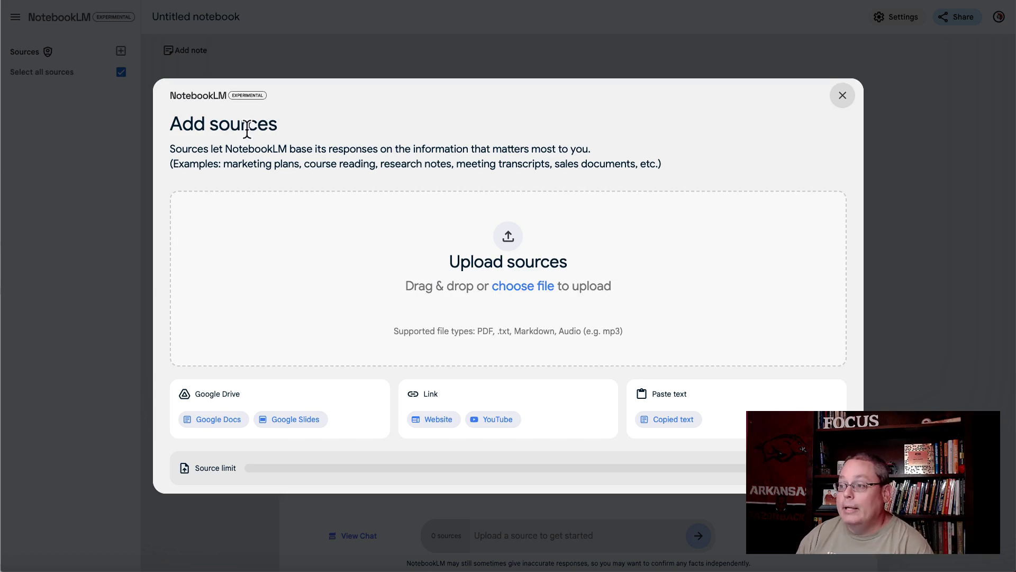
pyautogui.click(501, 420)
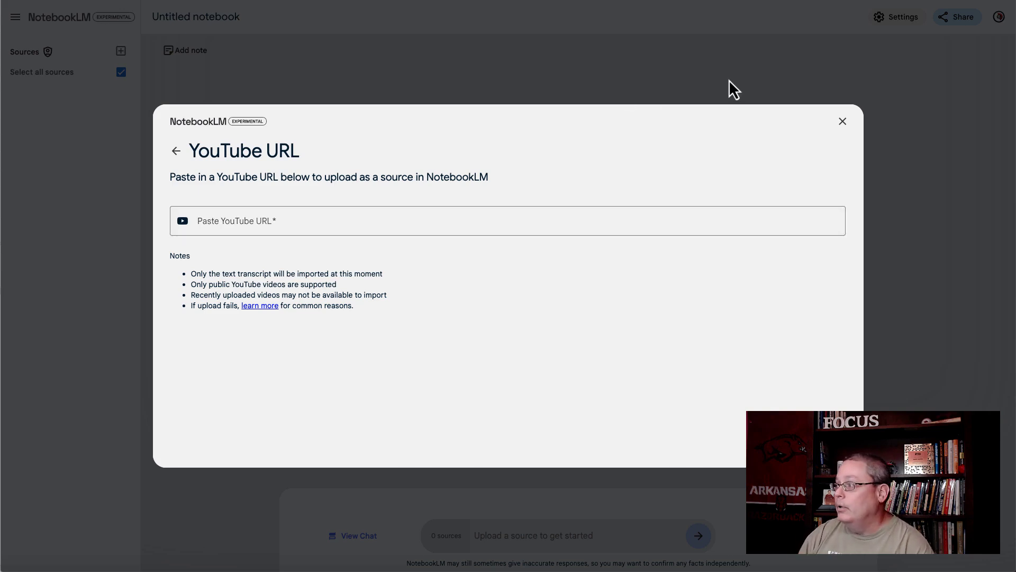
pyautogui.hotkey('ctrl', 'Tab')
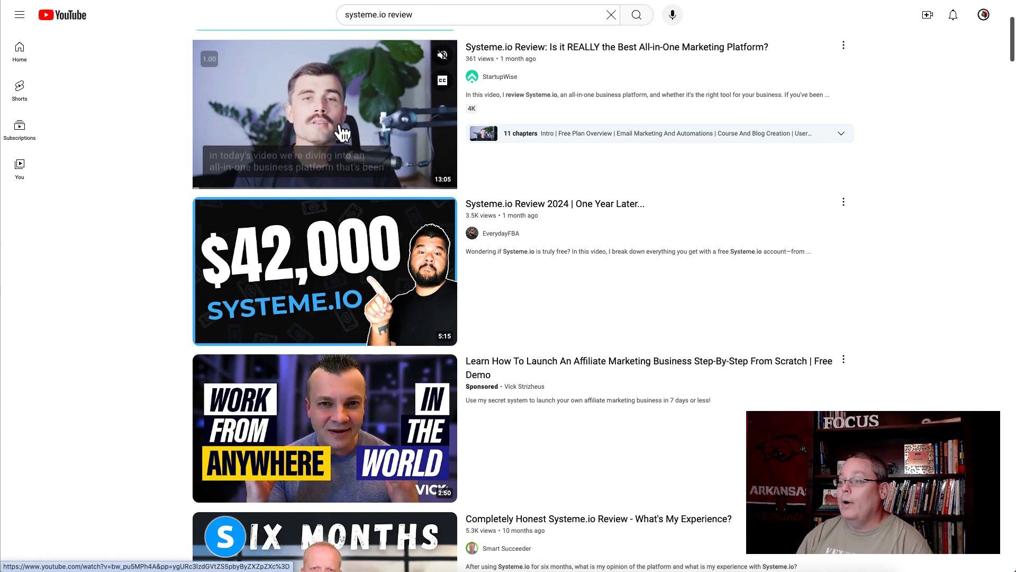
pyautogui.rightClick(342, 128)
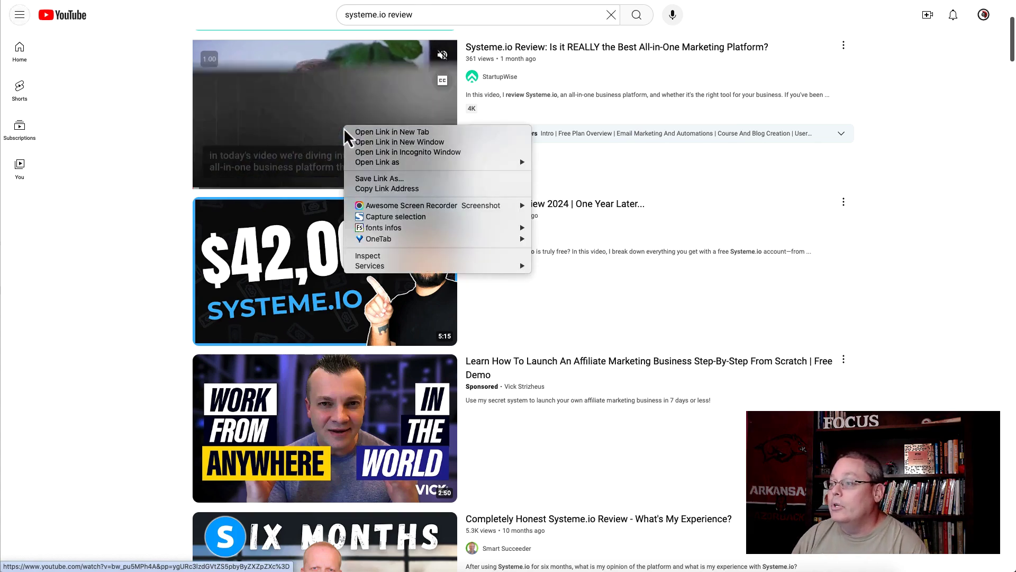
pyautogui.click(373, 189)
pyautogui.hotkey('ctrl', 'shift', 'Tab')
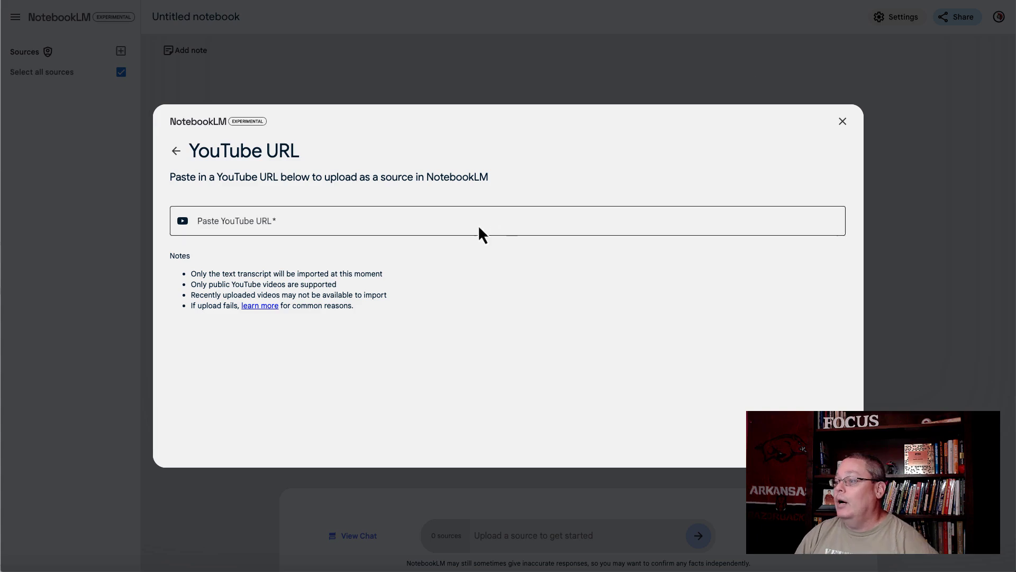
pyautogui.click(228, 217)
pyautogui.hotkey('ctrl', 'v')
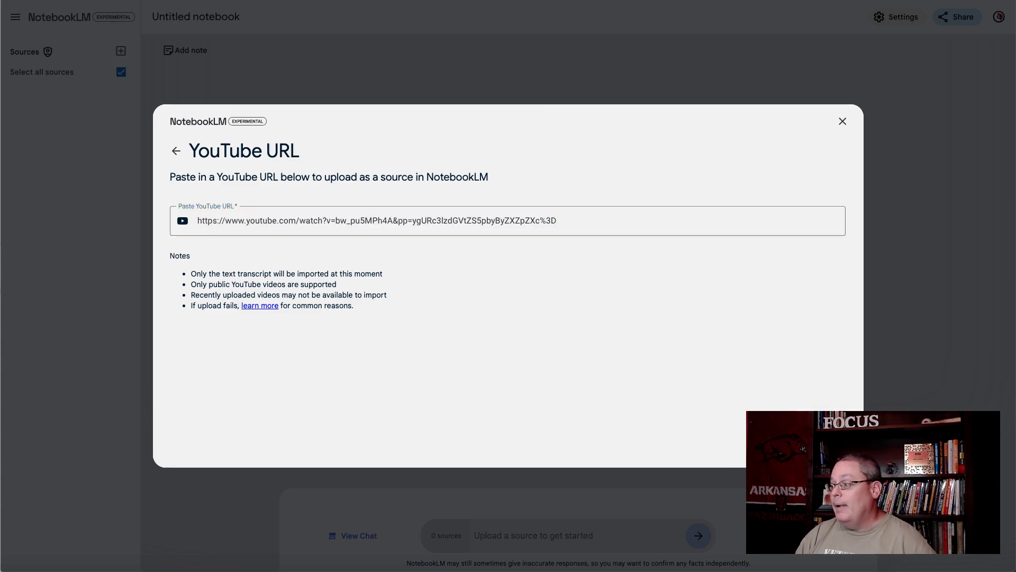
pyautogui.press('Return')
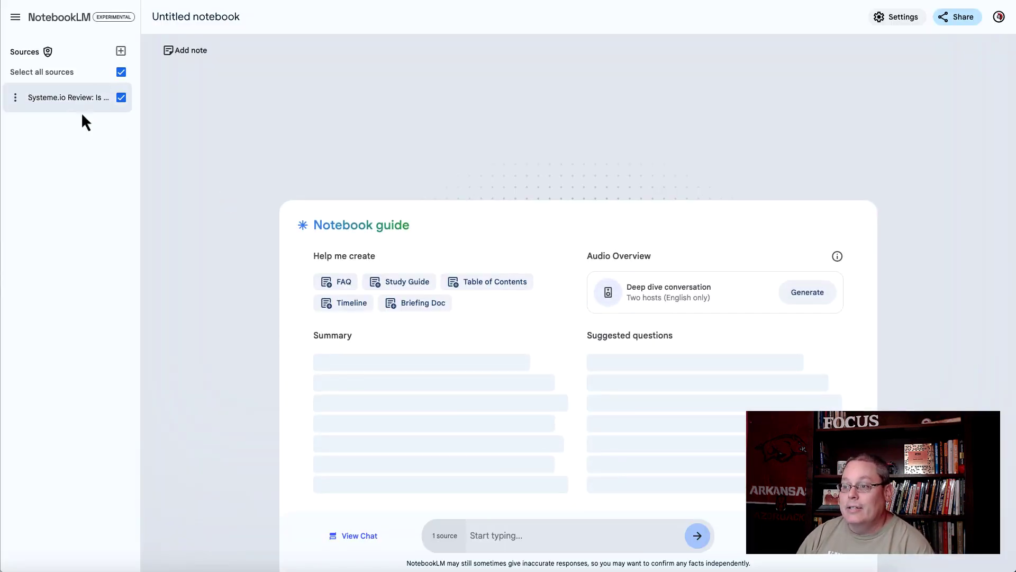
pyautogui.click(82, 97)
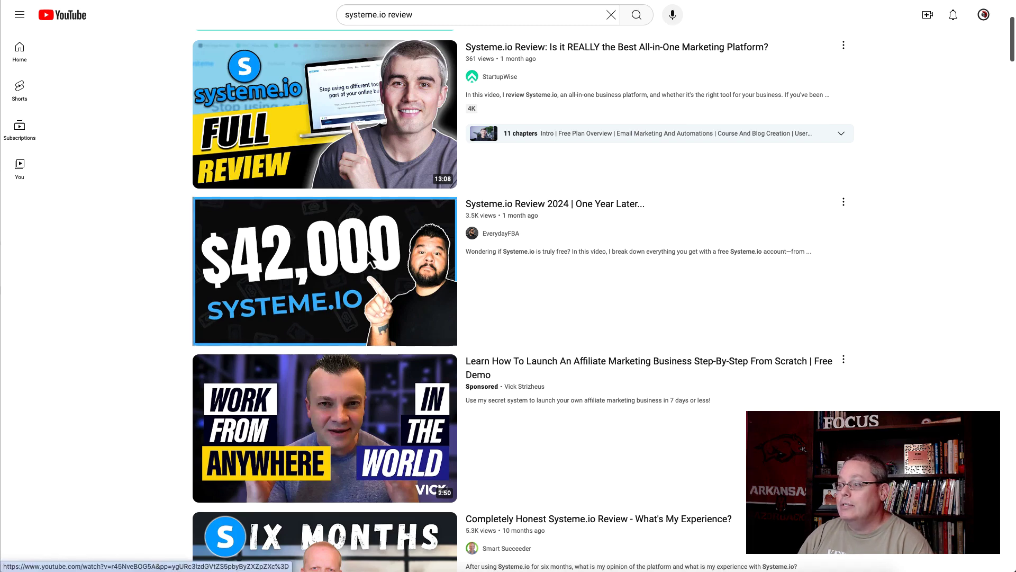
# - Add the second video, 'Systeme.io Review 2024', as a YouTube source
pyautogui.rightClick(370, 247)
pyautogui.click(416, 309)
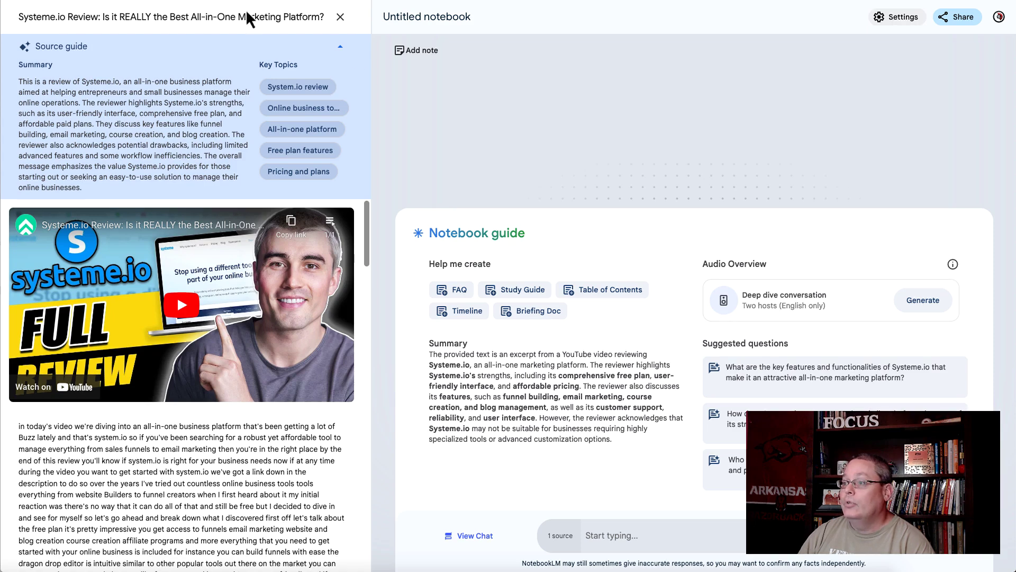
pyautogui.click(340, 17)
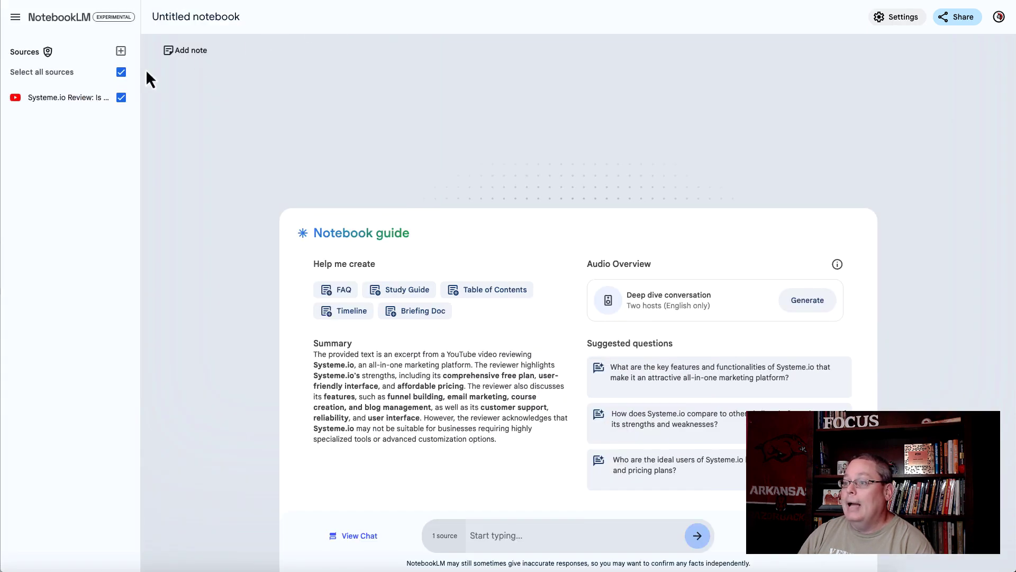
pyautogui.click(121, 51)
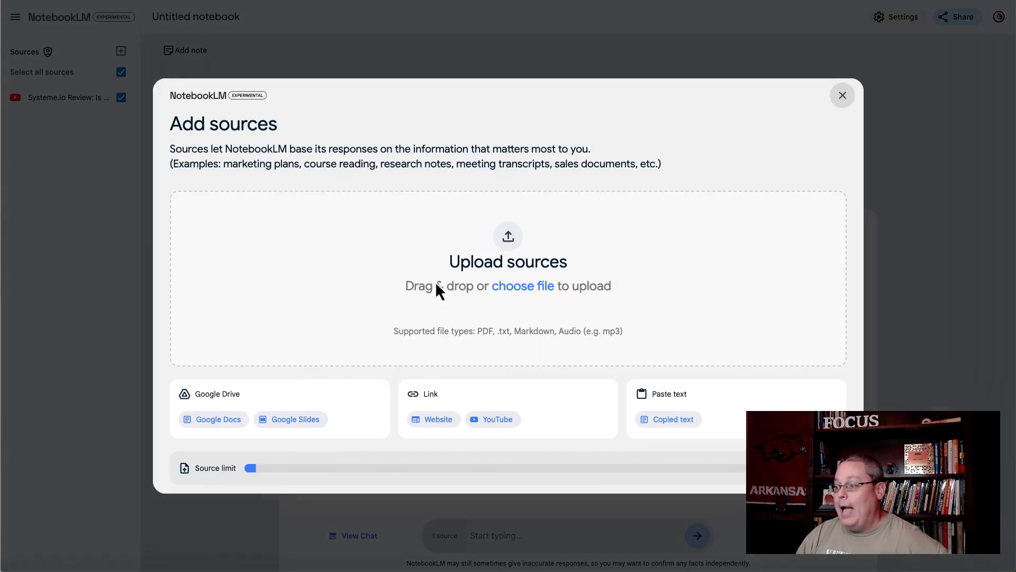
pyautogui.click(495, 419)
pyautogui.click(275, 222)
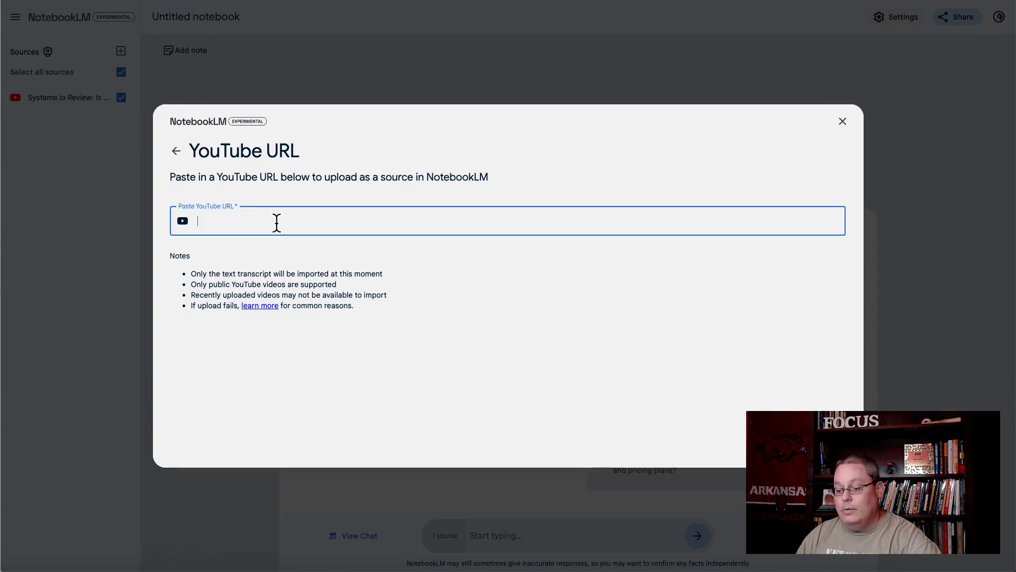
pyautogui.press('super+v')
pyautogui.click(824, 445)
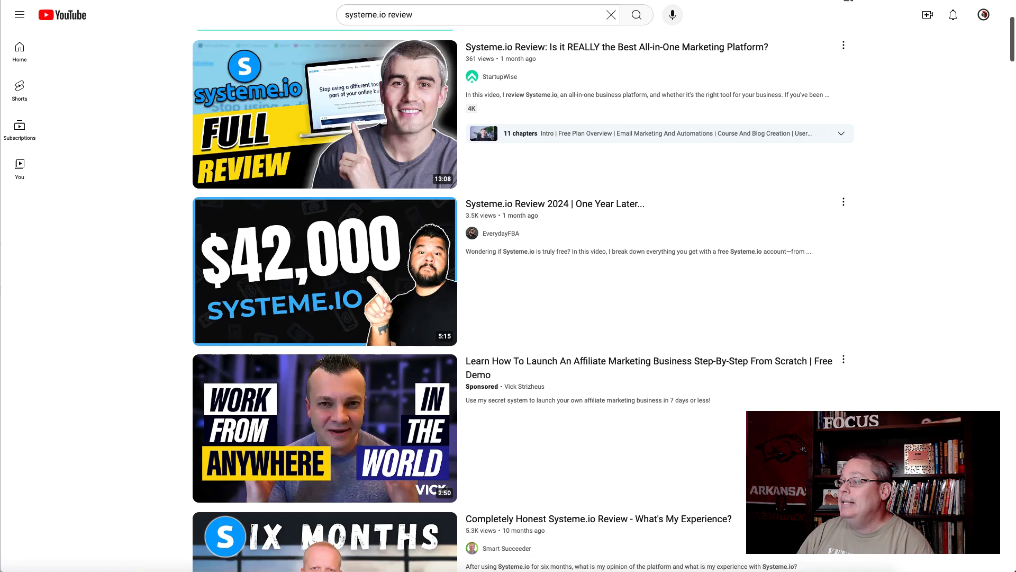
# - Add the third video, 'Completely Honest Systeme.io Review', as a YouTube source
pyautogui.scroll(-4, 563, 374)
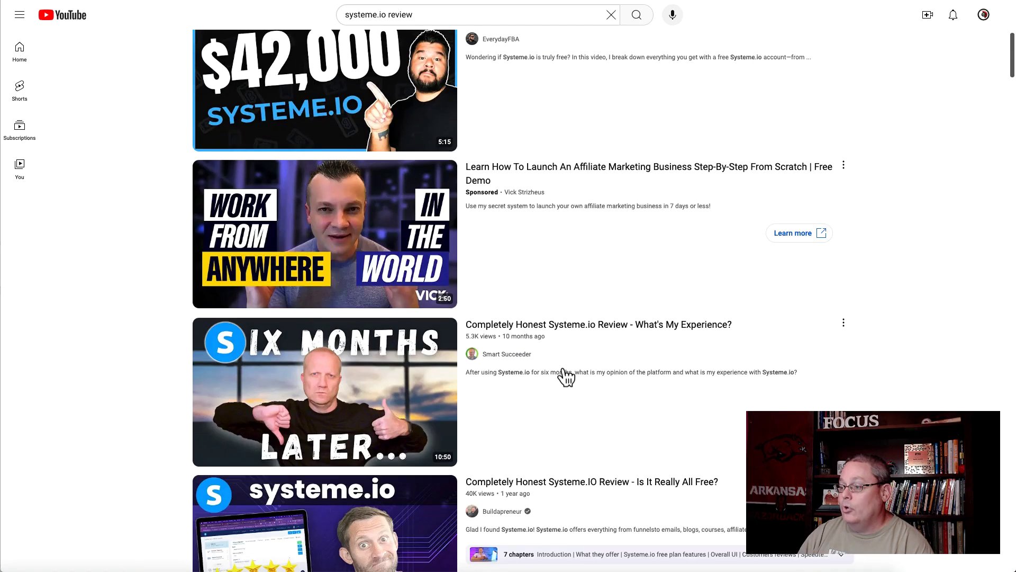
pyautogui.rightClick(302, 372)
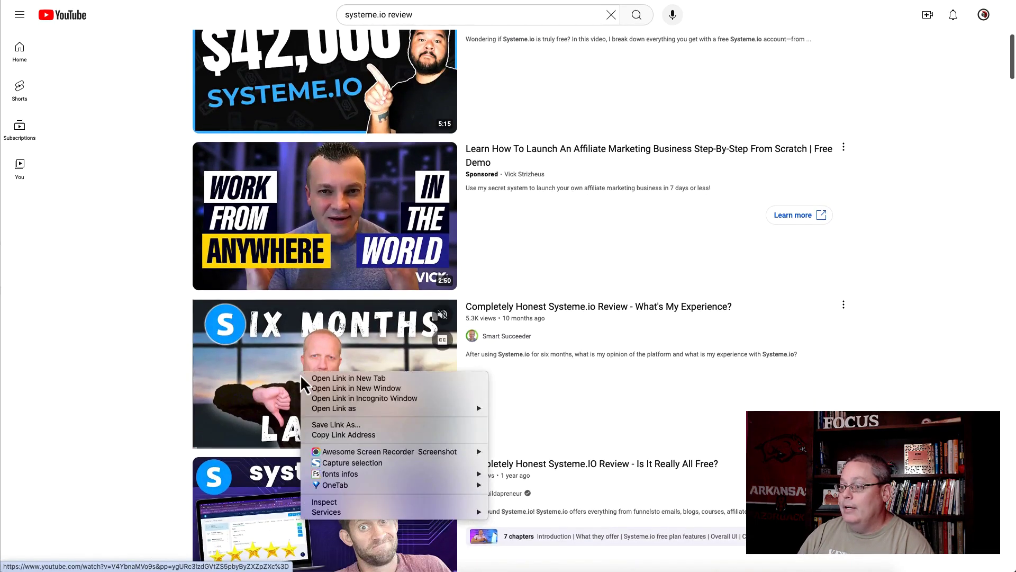
pyautogui.click(339, 434)
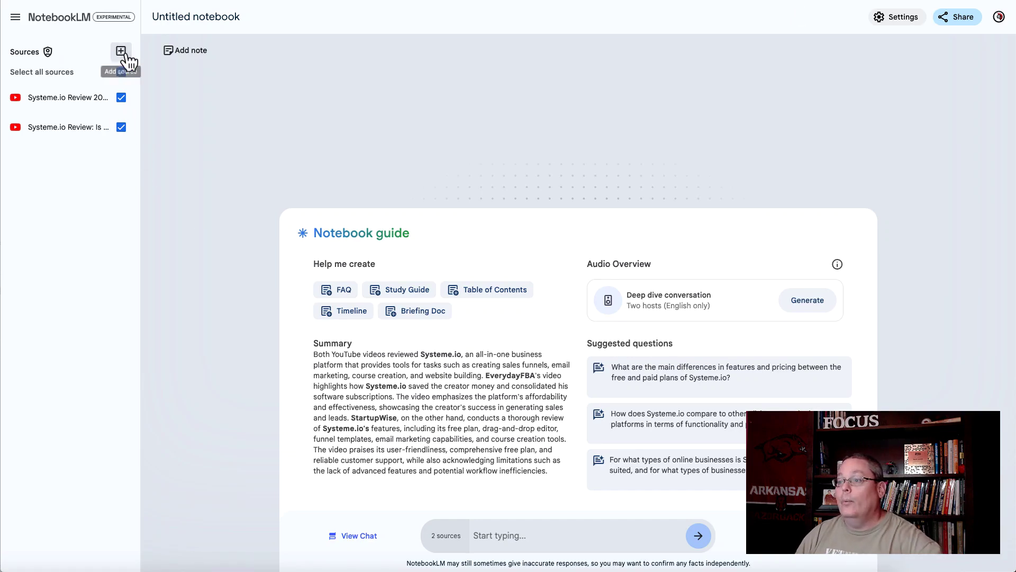
pyautogui.click(122, 52)
pyautogui.click(497, 419)
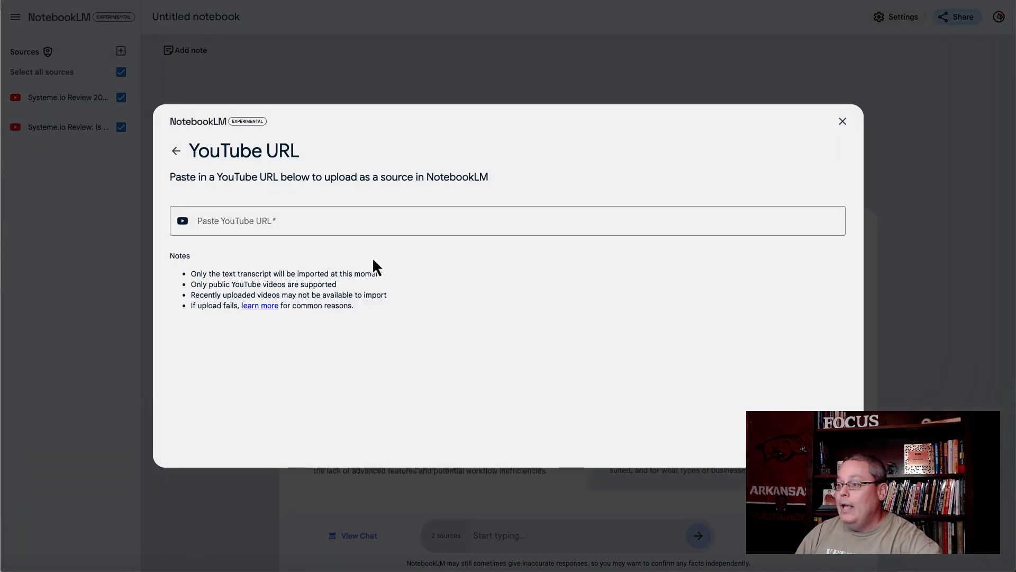
pyautogui.click(299, 224)
pyautogui.hotkey('ctrl', 'v')
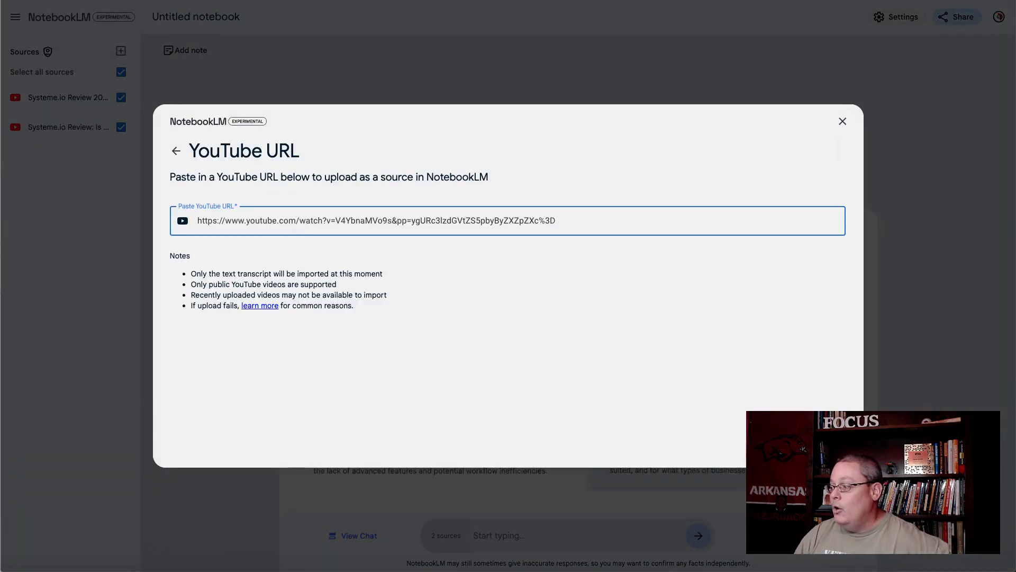
pyautogui.press('Return')
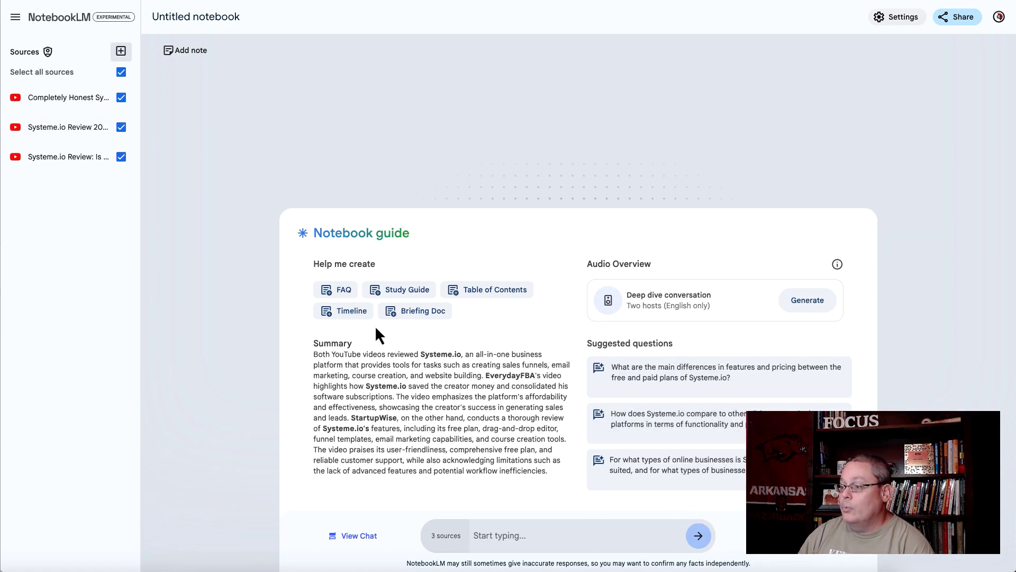
# - Generate an FAQ from the three sources, then view and collapse the 'Systeme.io FAQ' note
pyautogui.click(349, 289)
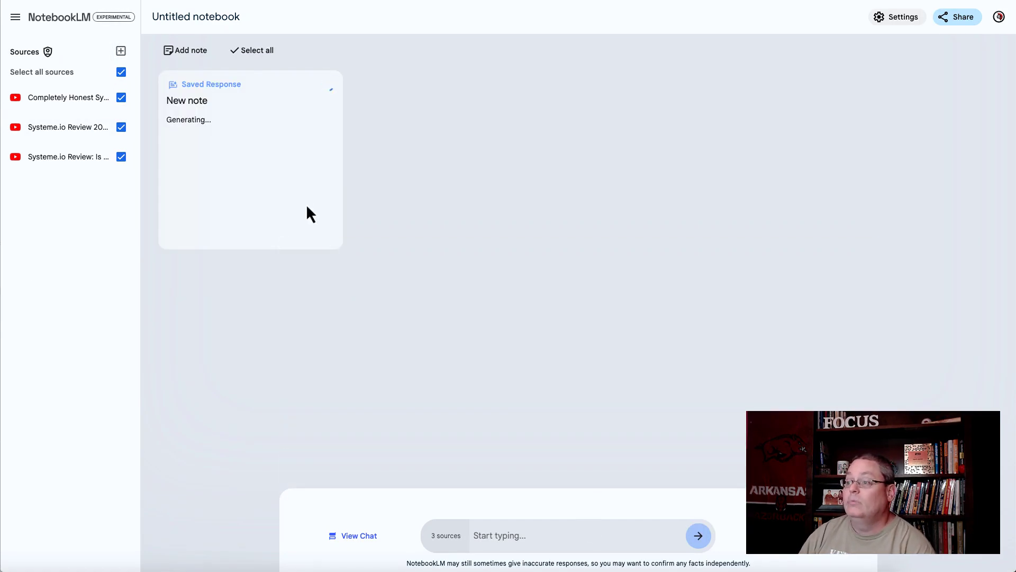
pyautogui.click(306, 205)
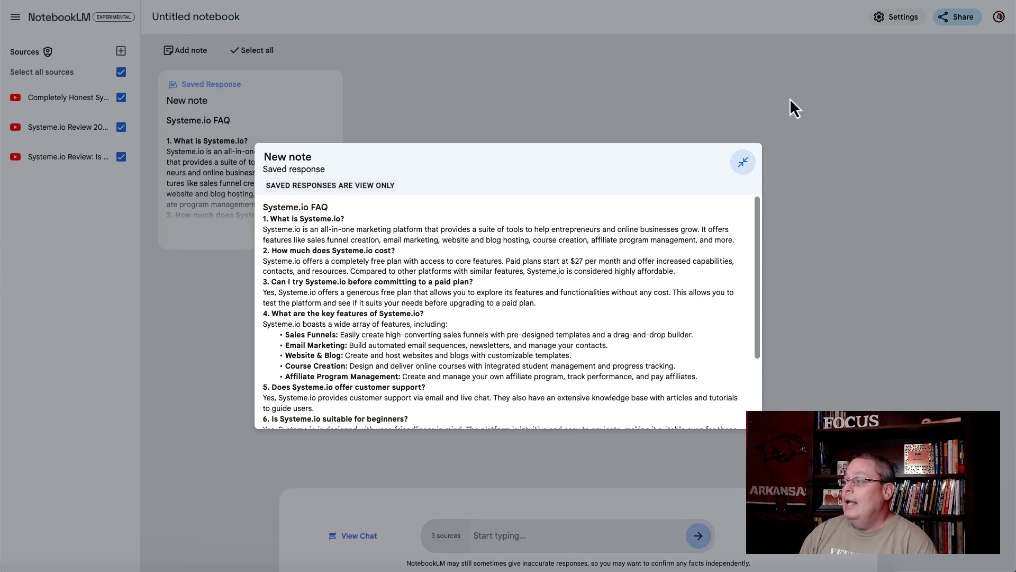
pyautogui.click(744, 162)
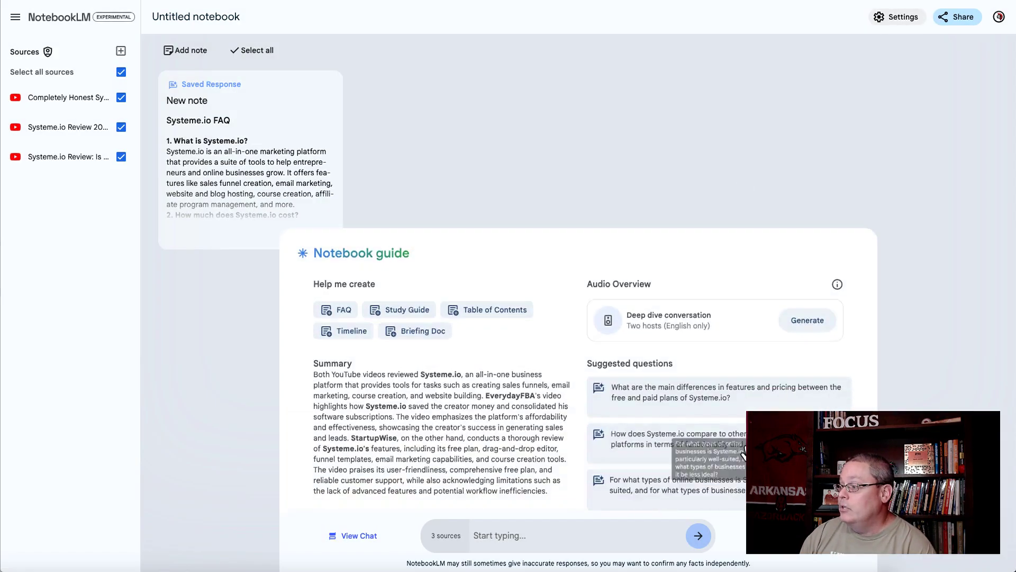